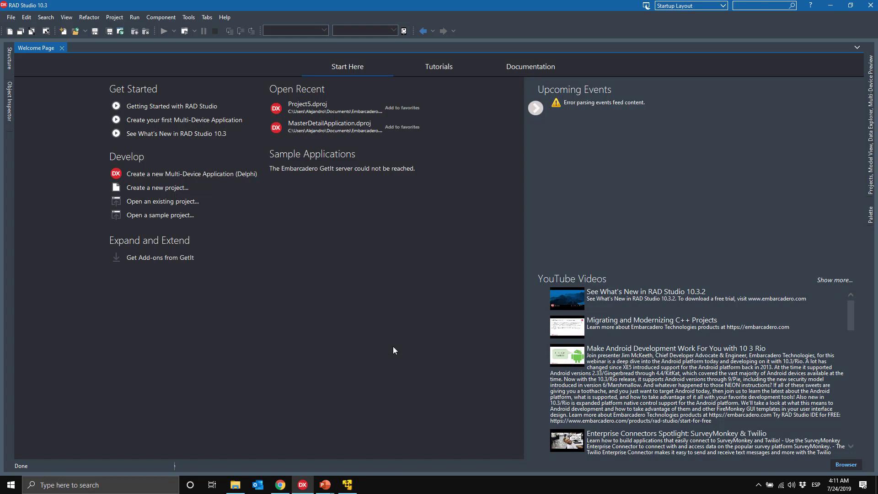
Step: Leave the slide show, bring RAD Studio 10.3's Welcome Page to the front, and open the Tools menu
click(192, 18)
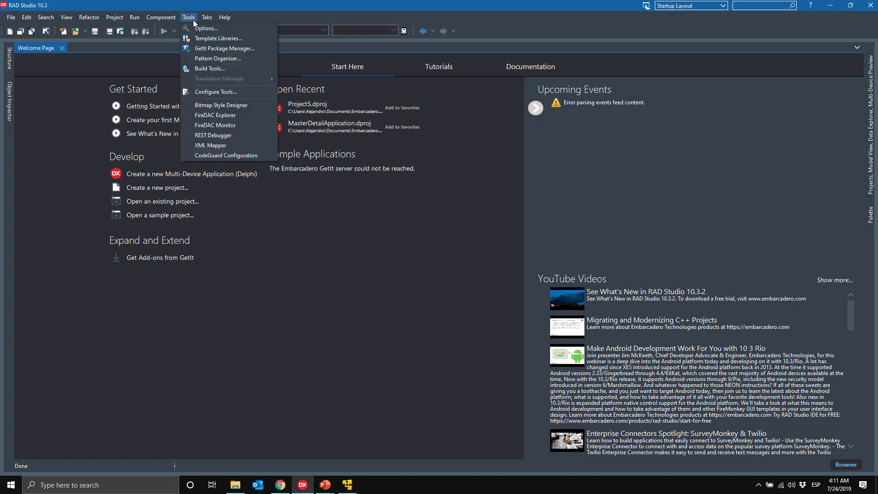
Step: Add Windows 10 SDK 10.0.15063.0 for the Windows 64-bit platform in SDK Manager, then check the Win64 and Win32 entries
click(198, 29)
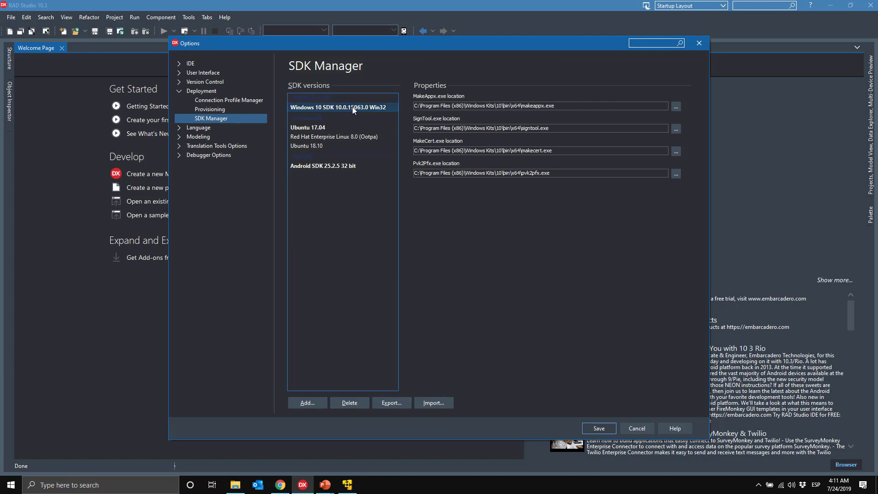
click(307, 403)
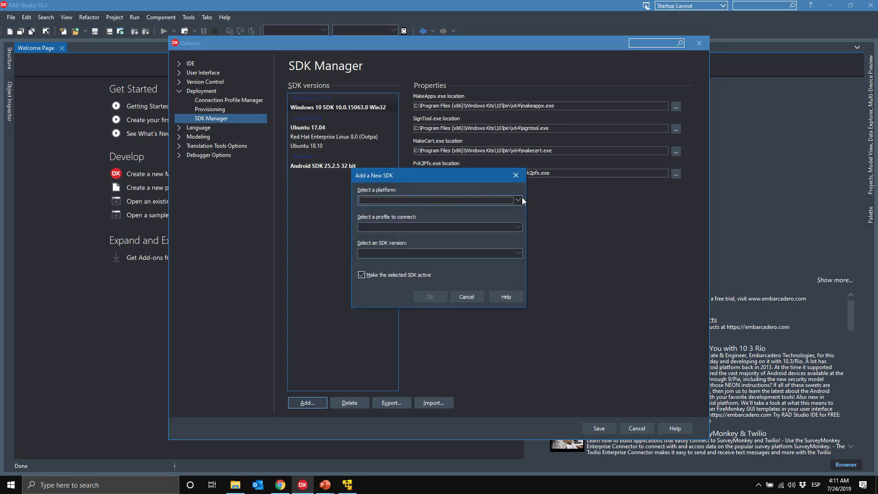
click(520, 200)
scroll(520, 232, down, 1)
click(409, 262)
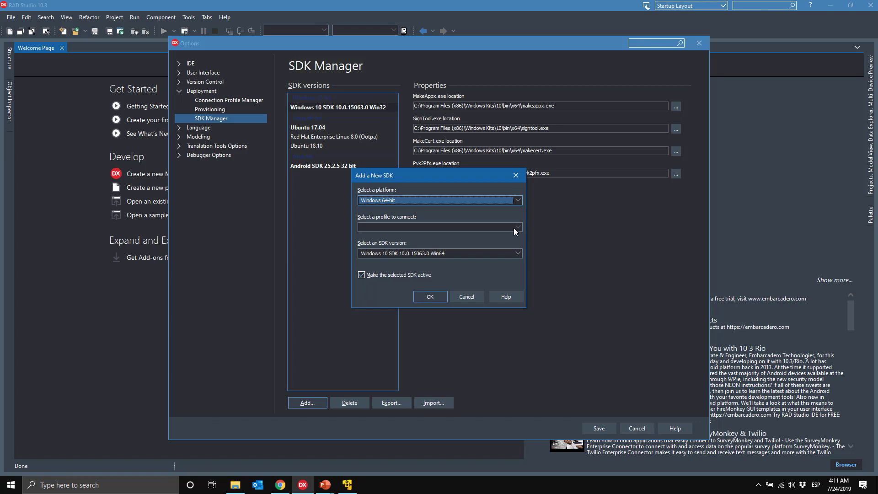
click(439, 297)
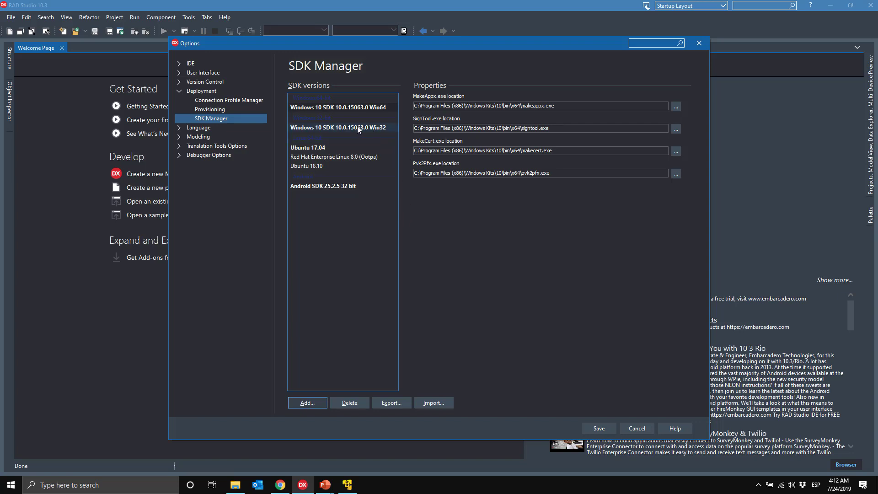
click(369, 107)
click(378, 128)
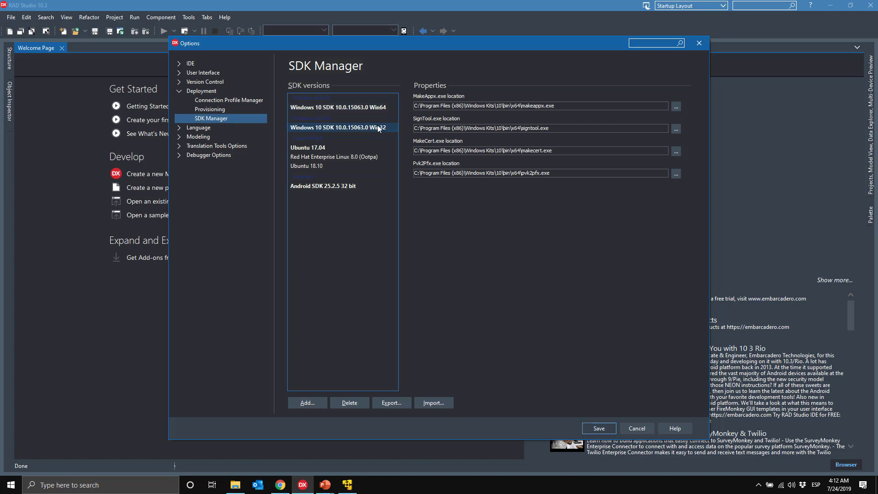
click(380, 109)
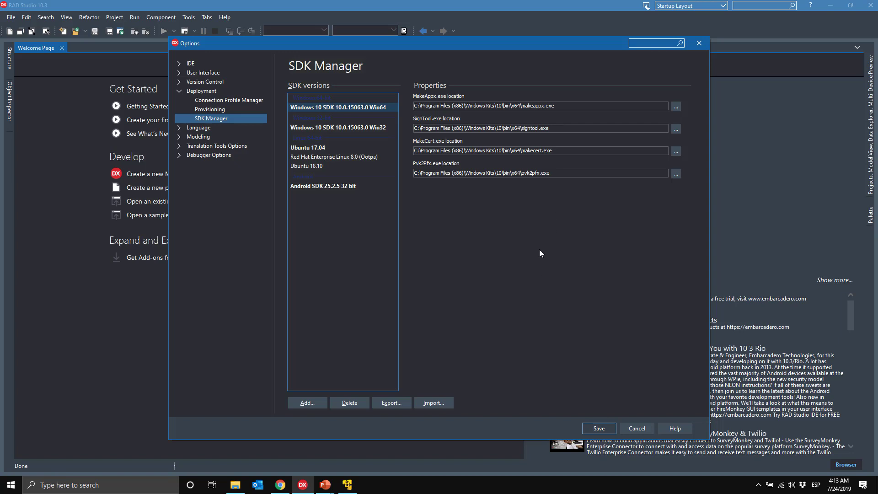
Step: Save the new SDK Manager configuration and close the Options dialog
click(589, 430)
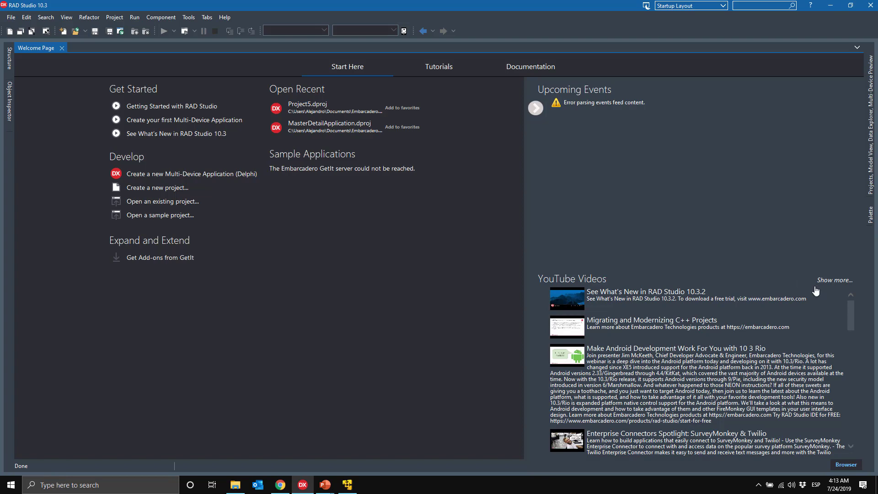
key(alt+Tab)
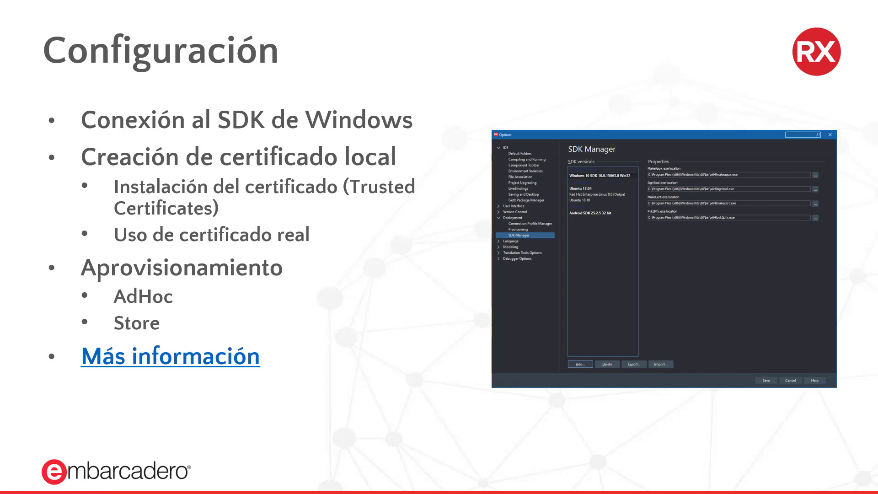
key(alt+Tab)
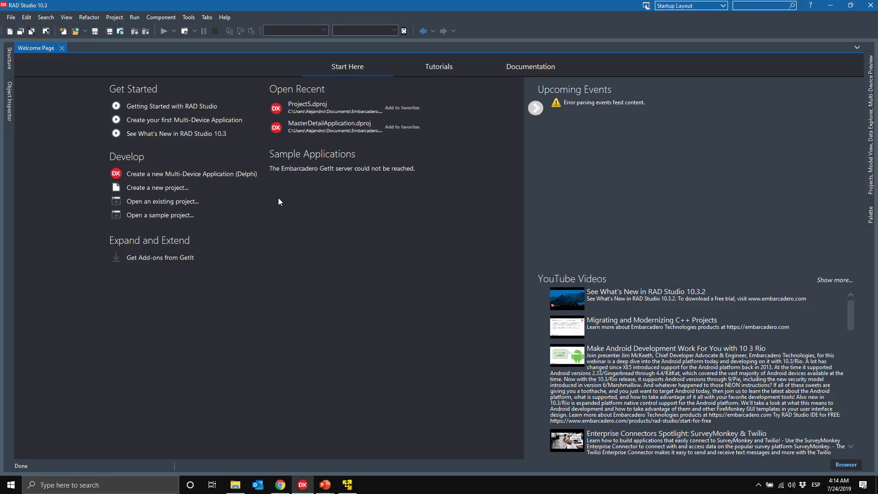
Step: Create a new Windows VCL Application - Delphi project from the File > New menu
click(11, 17)
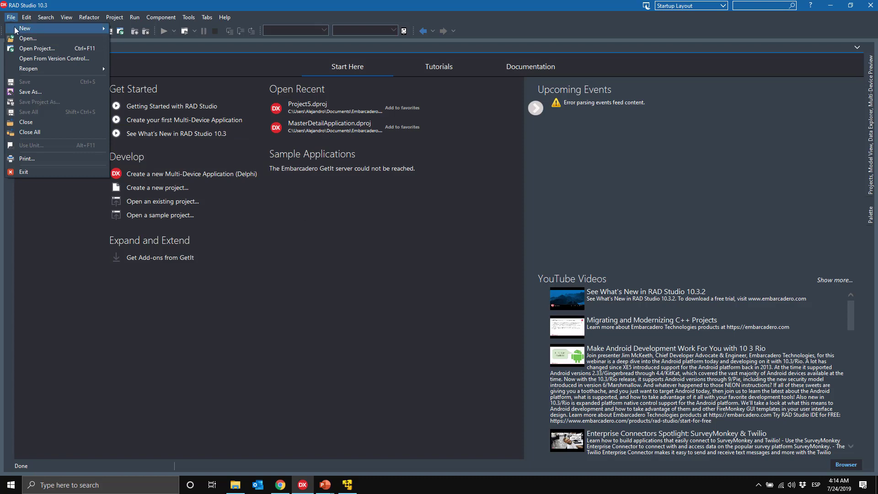
mouse_move(15, 30)
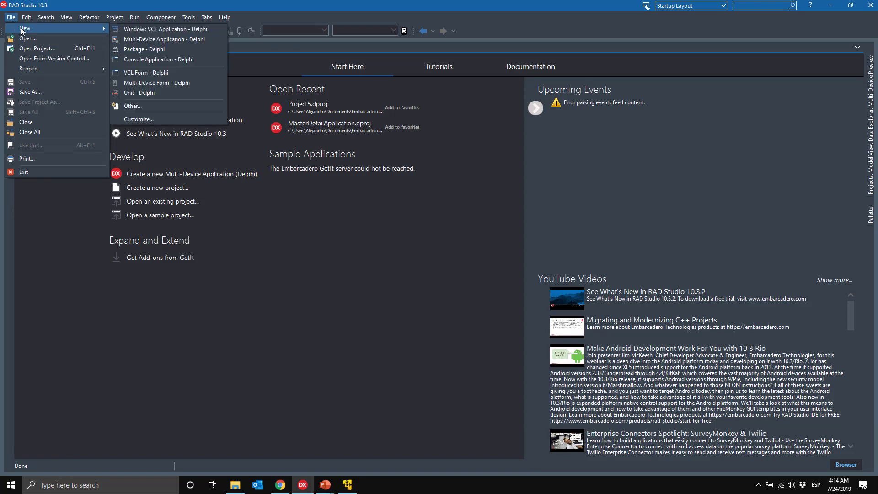
key(Escape)
key(alt+v)
click(11, 19)
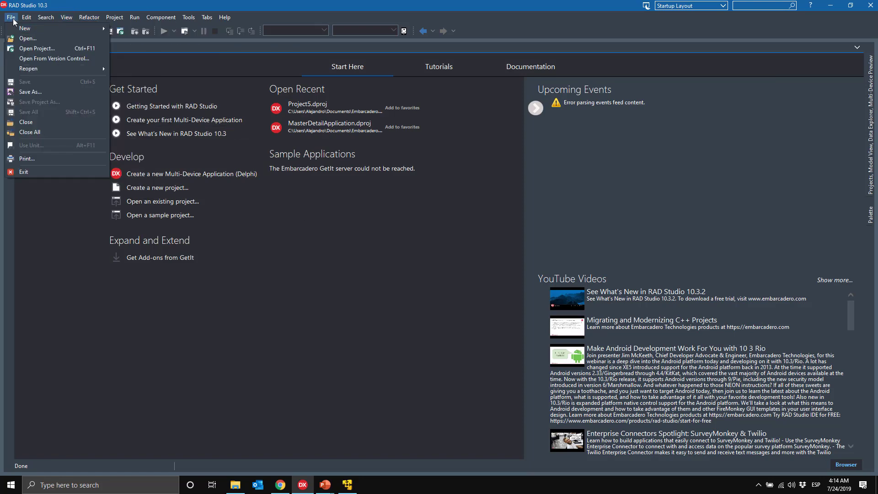
mouse_move(15, 28)
key(Escape)
key(Escape)
click(91, 17)
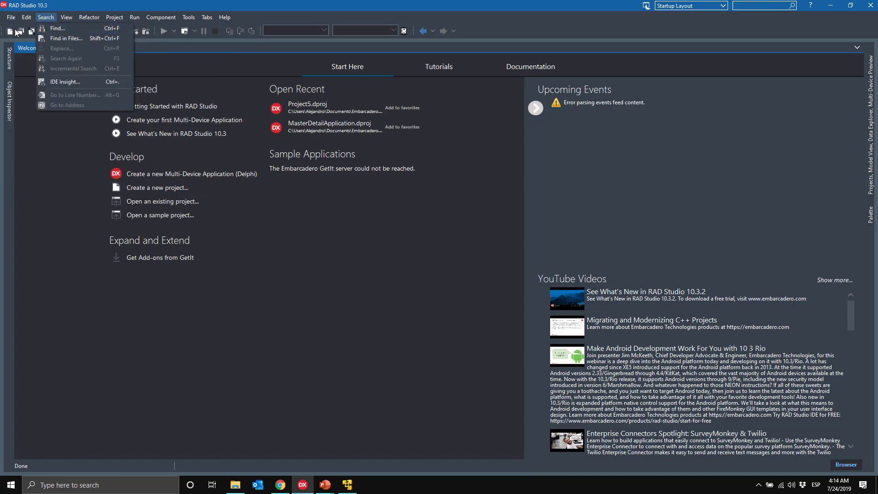
click(112, 18)
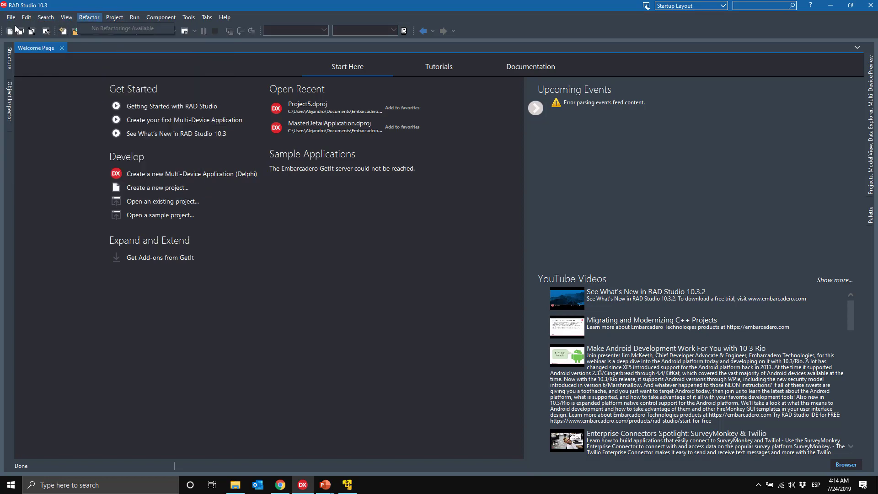
click(11, 18)
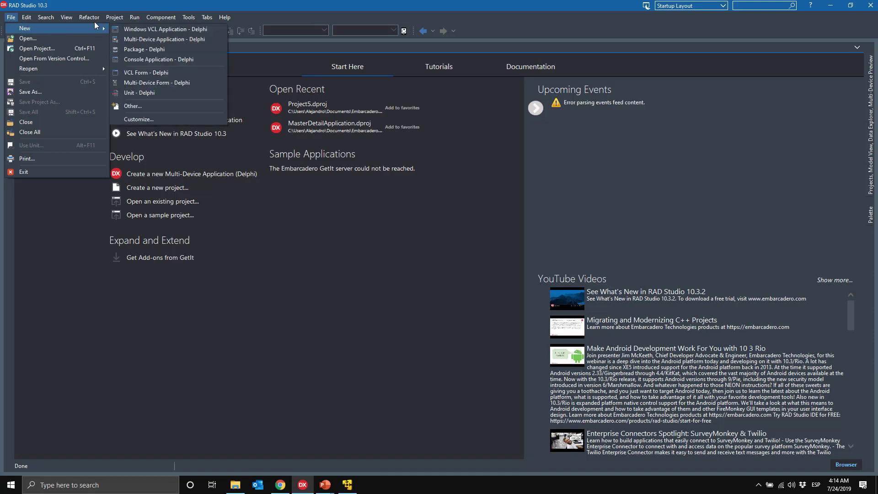
click(26, 16)
mouse_move(11, 17)
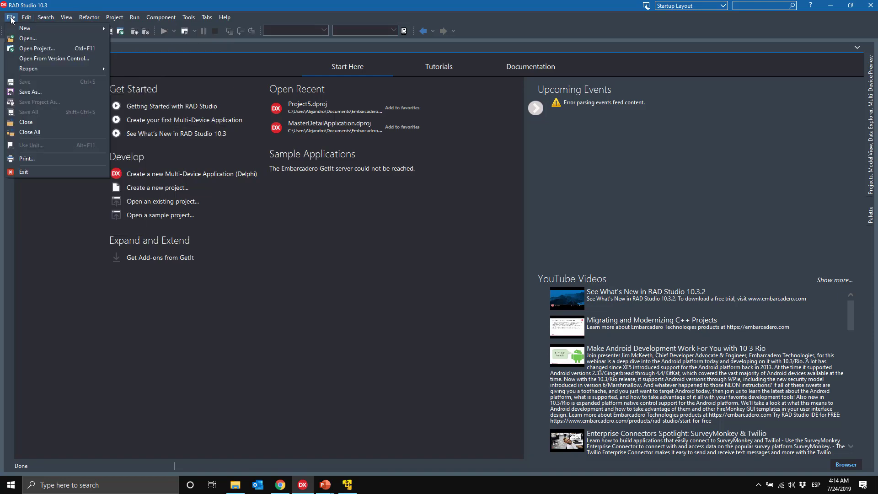
mouse_move(99, 30)
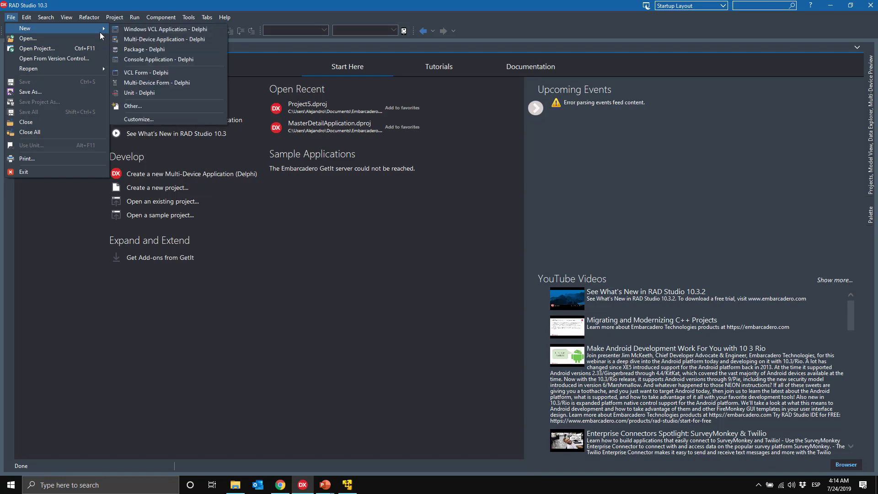
click(137, 32)
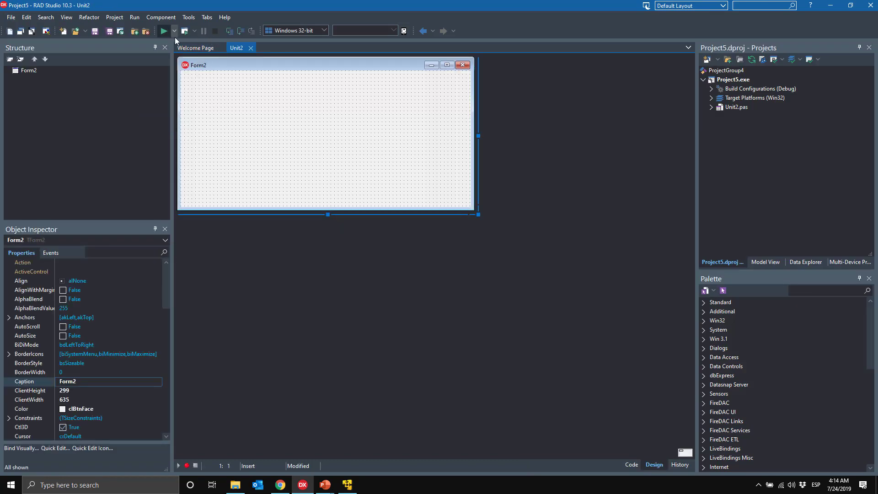
Step: Open Project5's options at Deployment > Provisioning and list the available build types
click(115, 18)
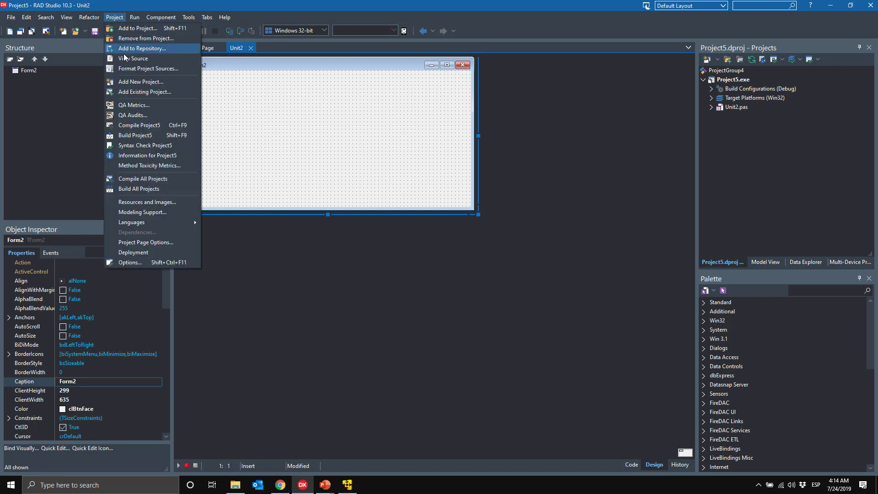
click(155, 264)
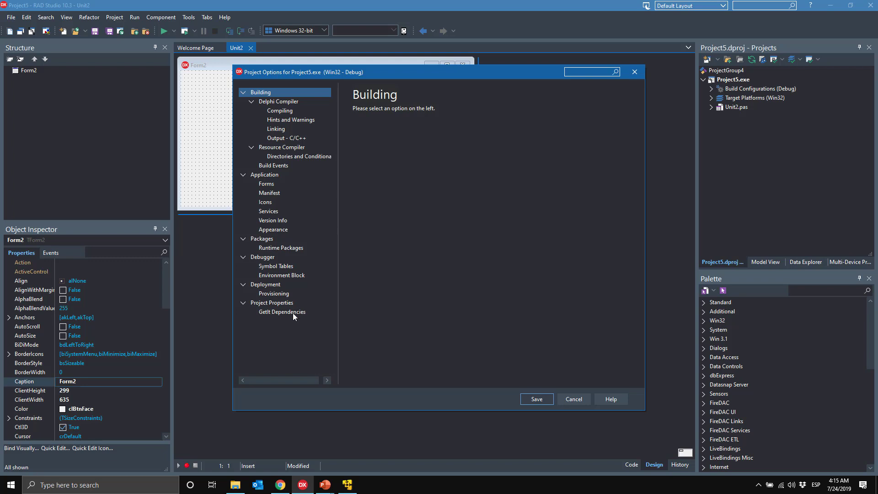
click(281, 293)
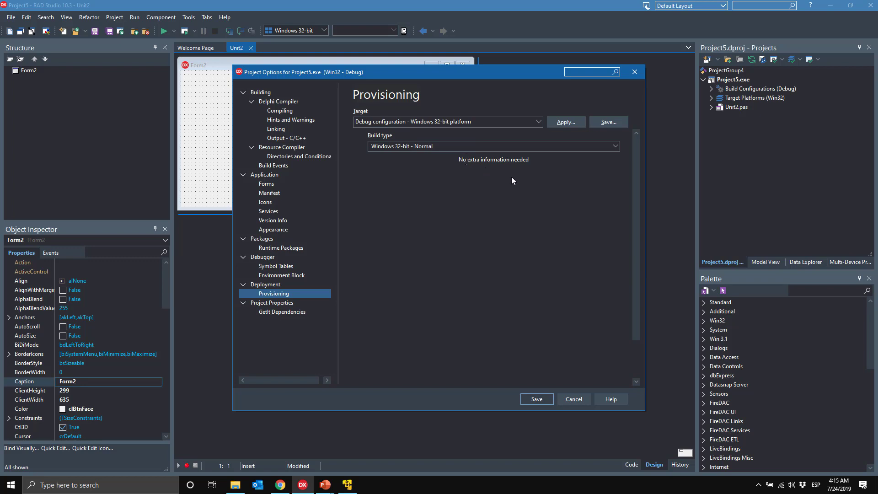
click(611, 147)
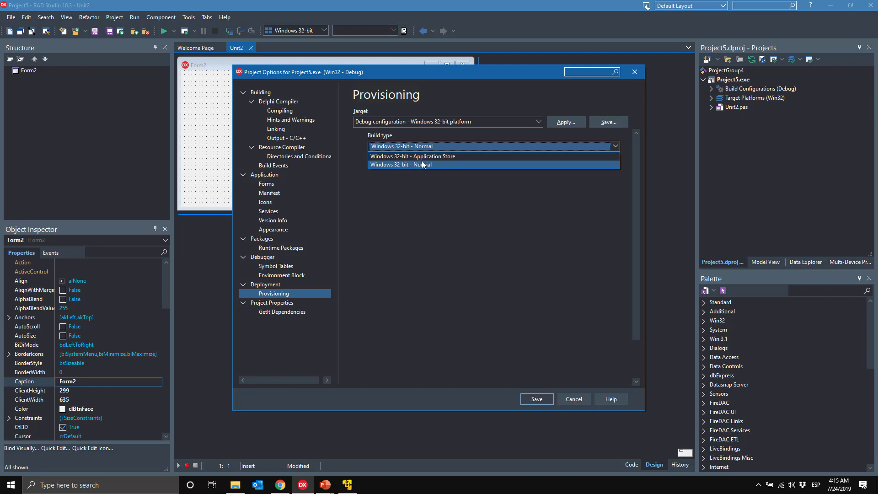
Step: Set the build type to Windows 32-bit - Application Store with Ad hoc distribution, then browse for a certificate file
click(431, 157)
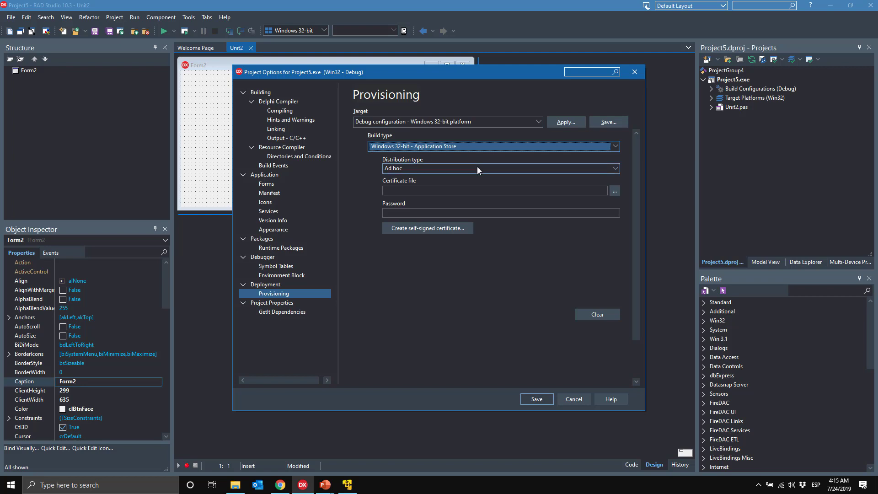
click(493, 170)
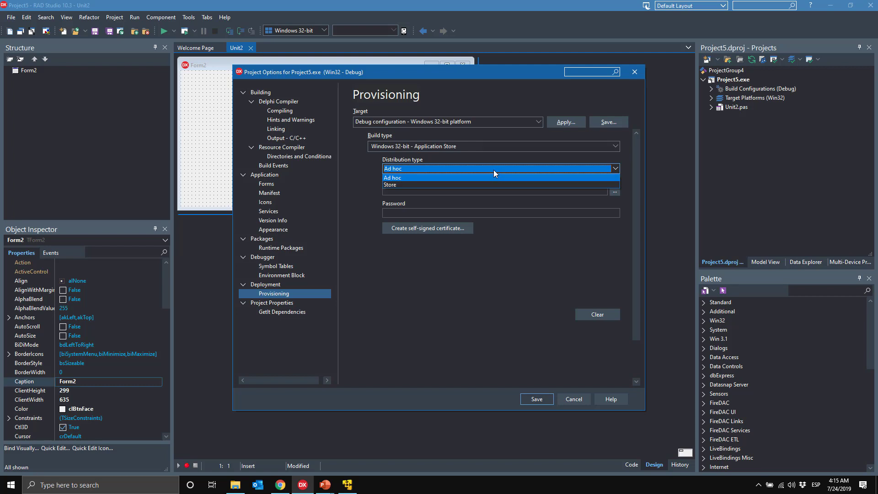
click(493, 184)
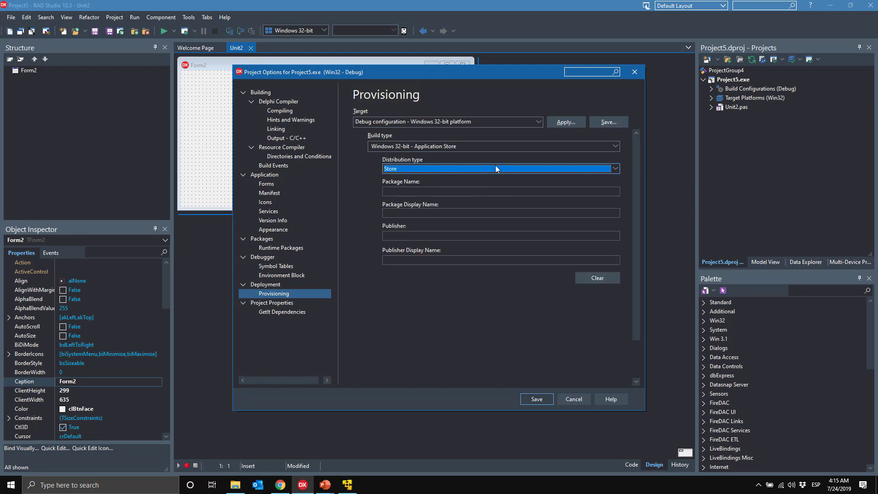
click(462, 192)
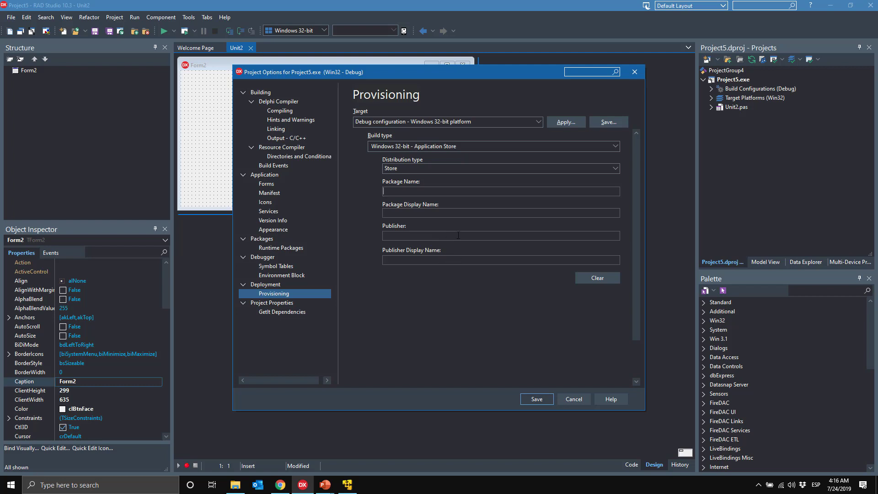
click(613, 169)
click(566, 180)
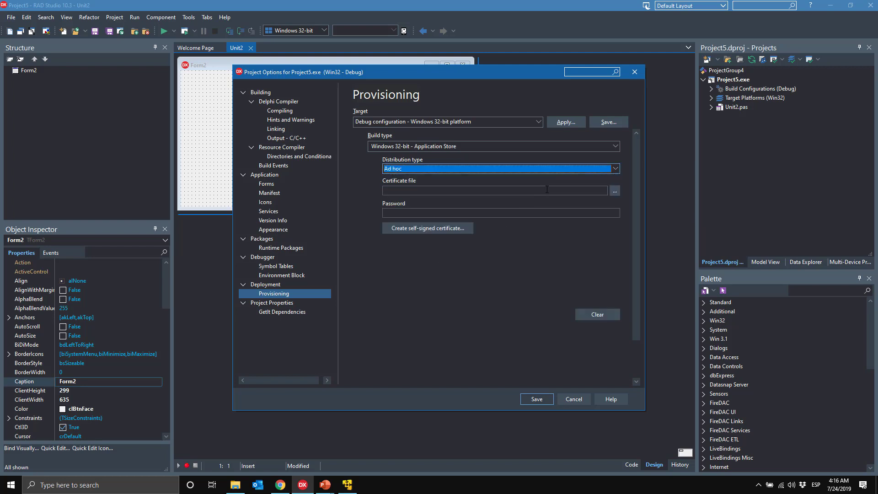
click(614, 191)
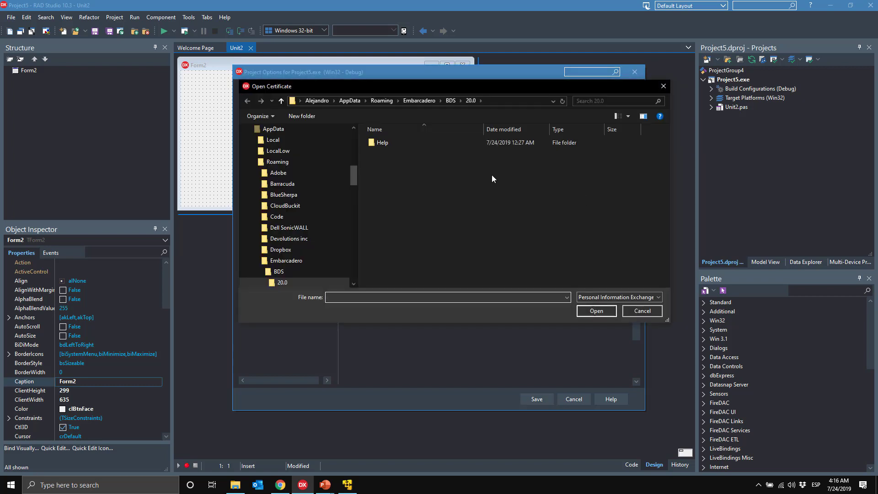
Step: Start a self-signed certificate saved as Certificate.pfx in the Demo Arquitecturas folder
click(655, 311)
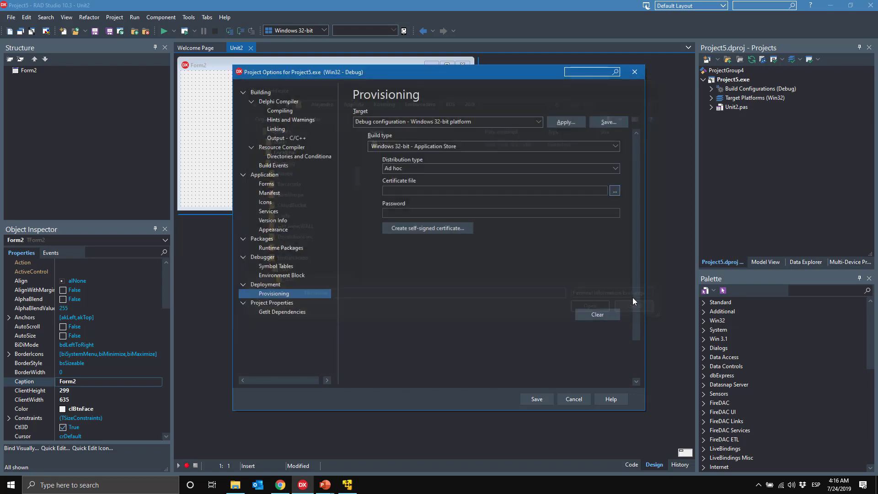
click(450, 232)
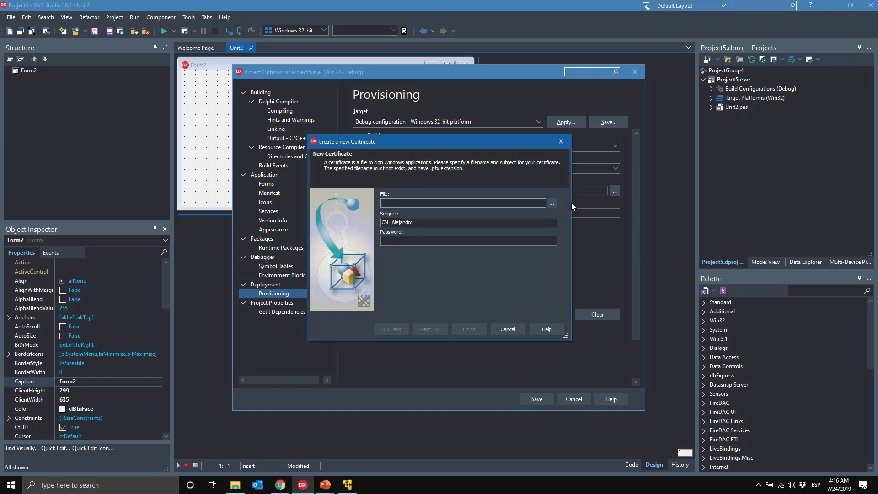
click(550, 206)
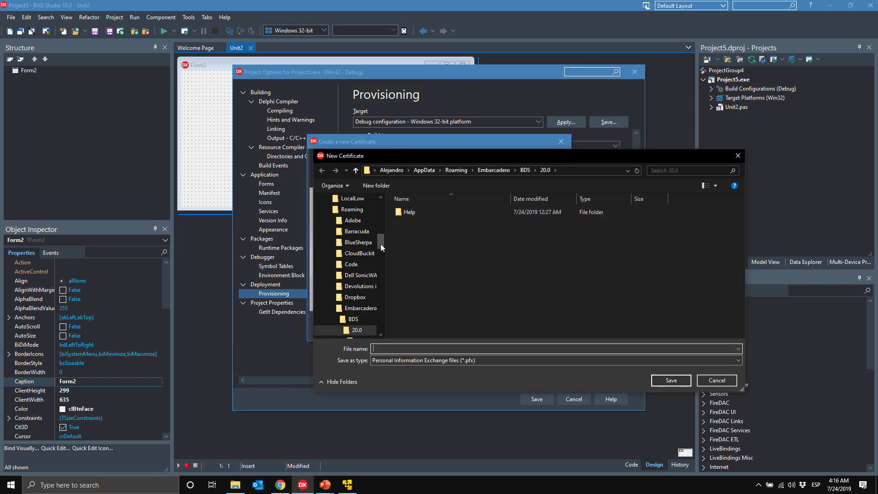
drag(383, 246, 385, 209)
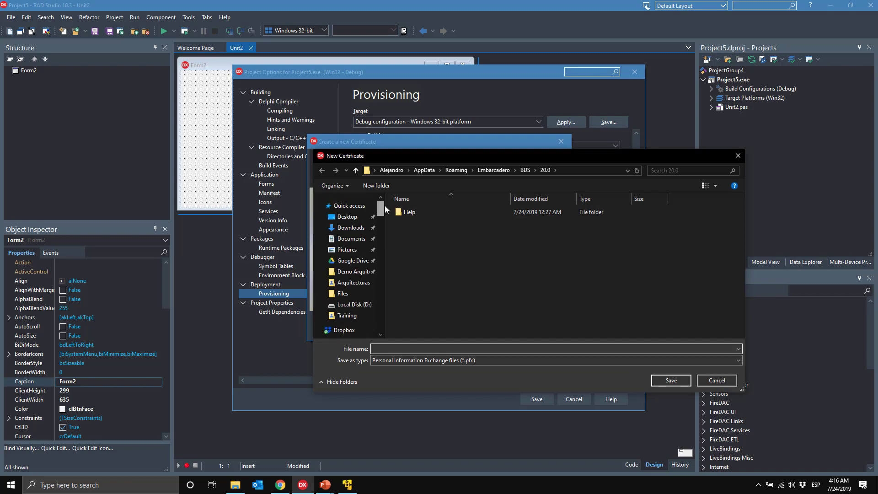
click(357, 273)
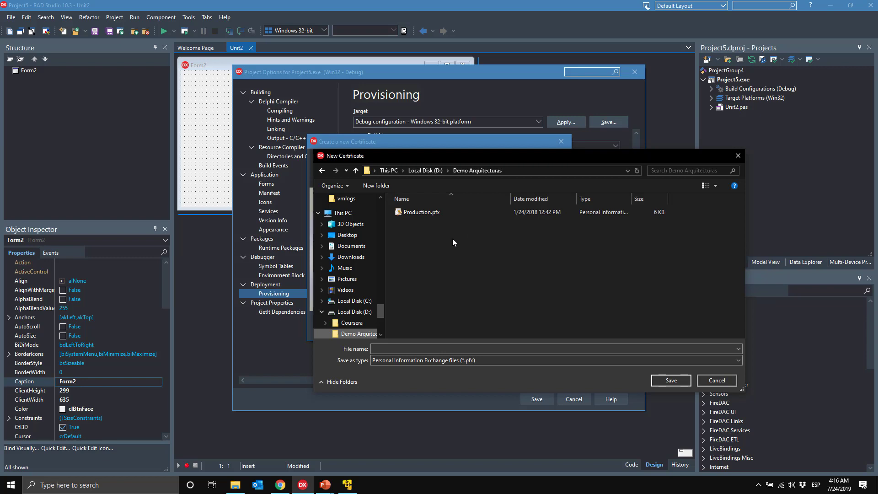
click(497, 349)
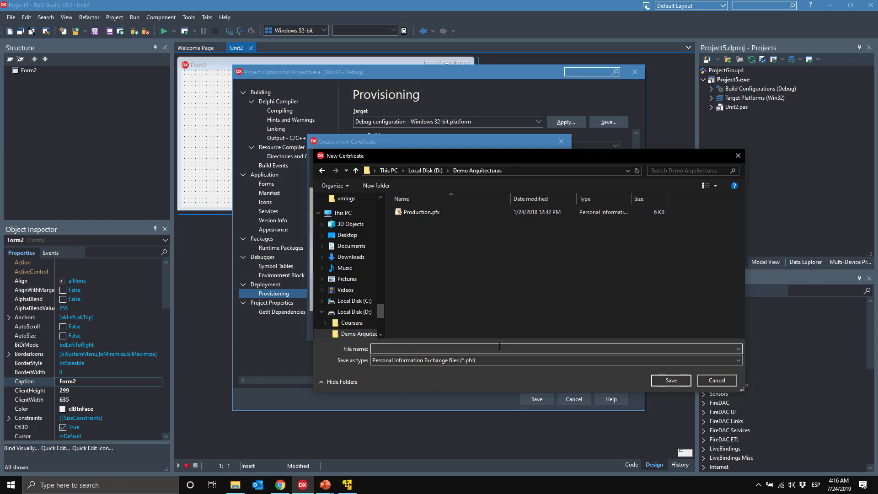
text(Certificate)
click(670, 380)
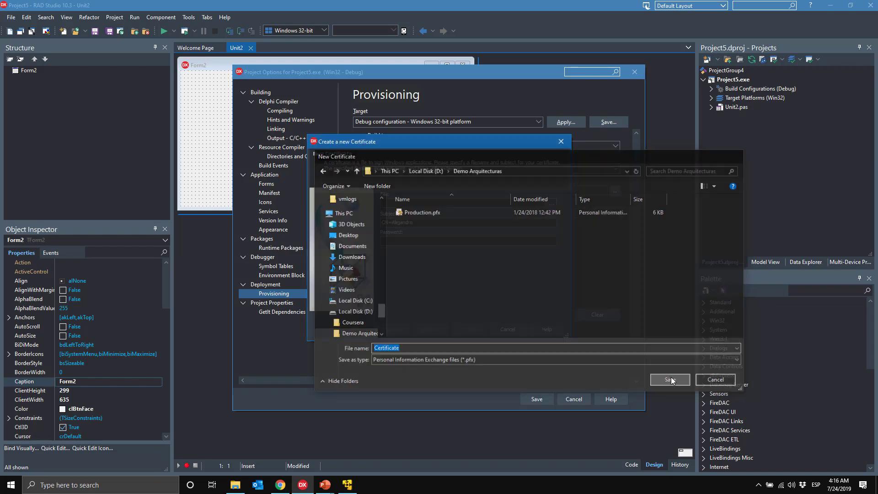
Step: Give the certificate subject CN=Embarcadero and a password, create it, and save the provisioning settings
click(402, 222)
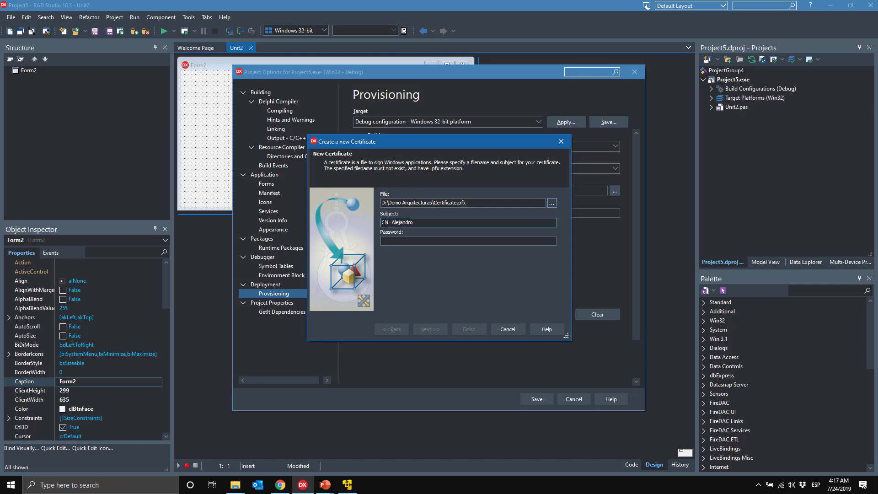
drag(392, 222, 429, 221)
text(Embarcadero)
click(412, 242)
text(12)
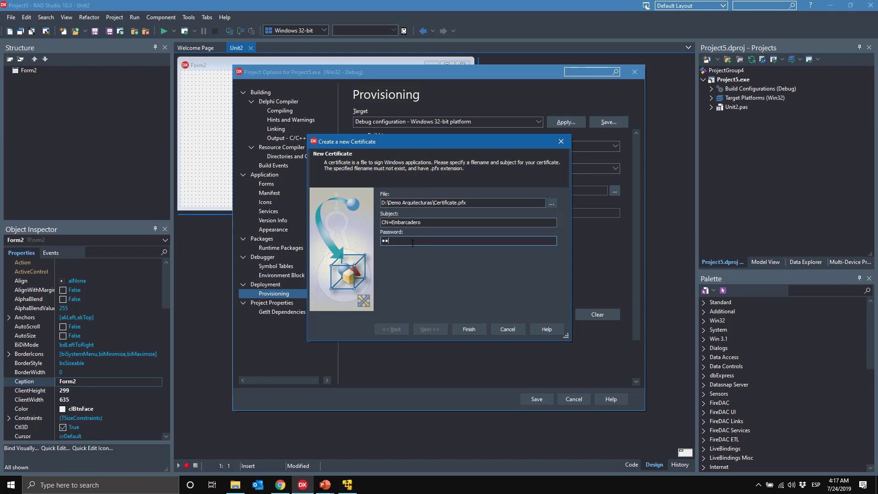
key(BackSpace)
key(BackSpace)
text(123456)
click(468, 329)
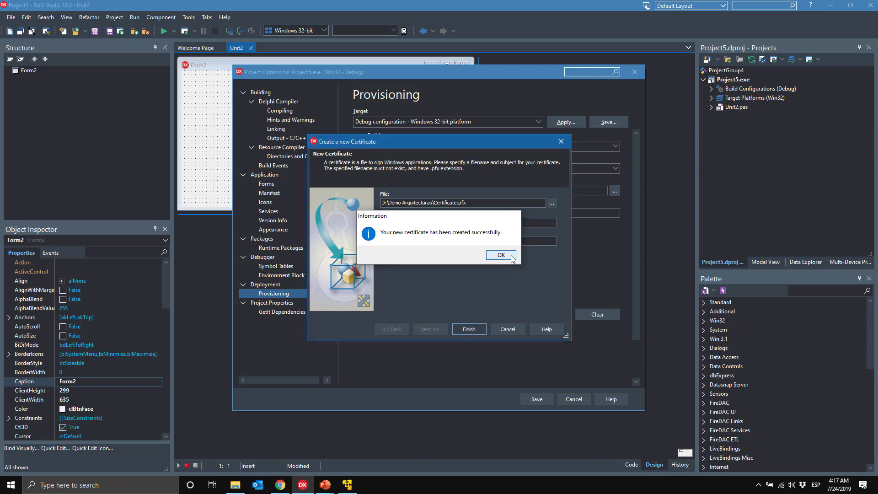
click(503, 255)
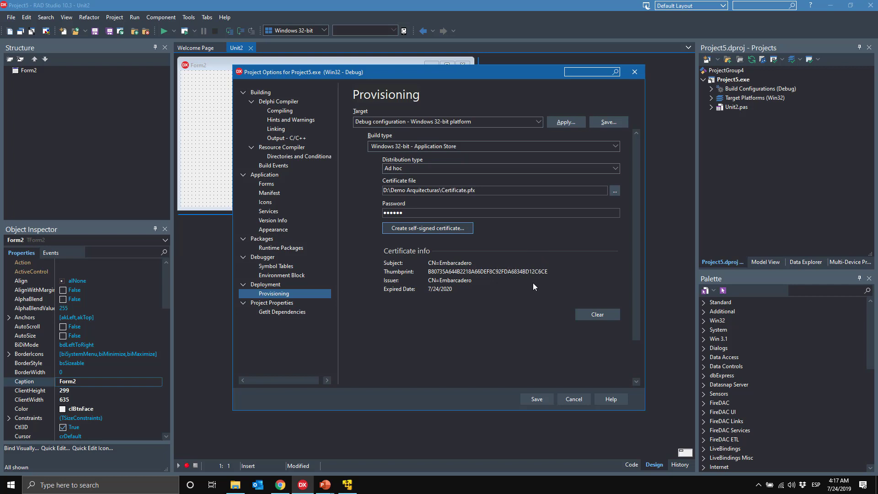
click(537, 399)
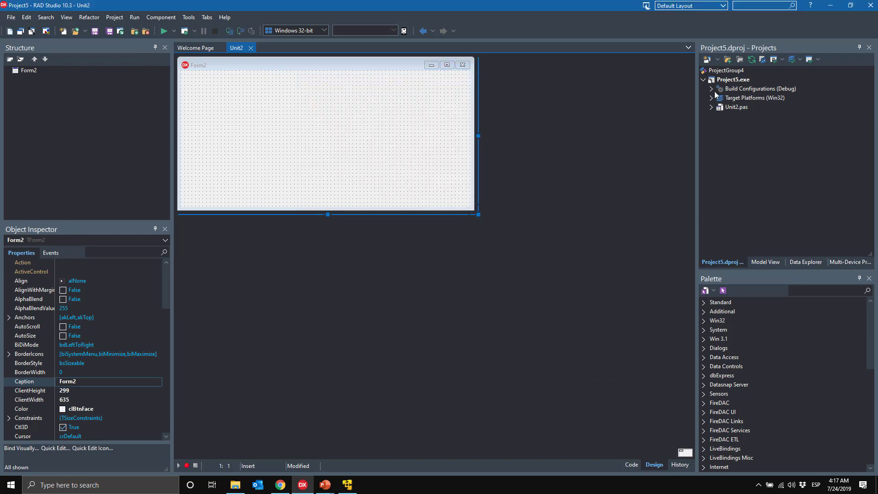
Step: Place a TButton on Form2 by searching the Palette for 'butt'
click(732, 81)
click(810, 291)
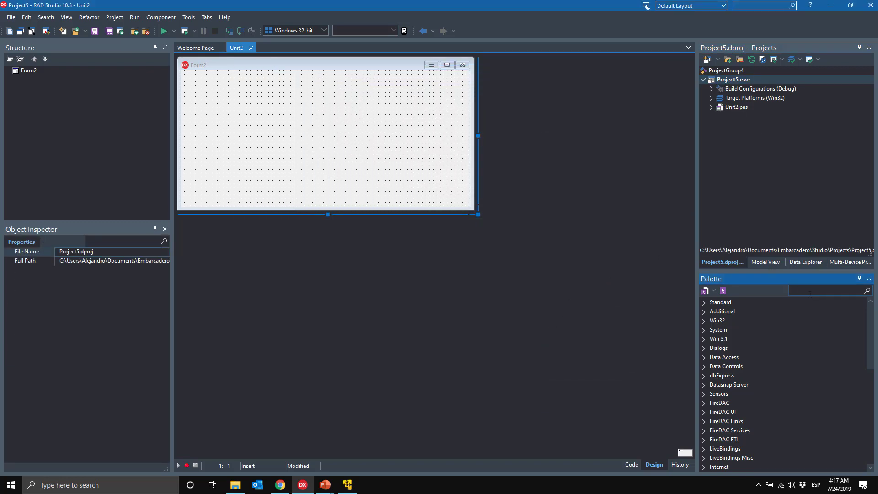
text(butt)
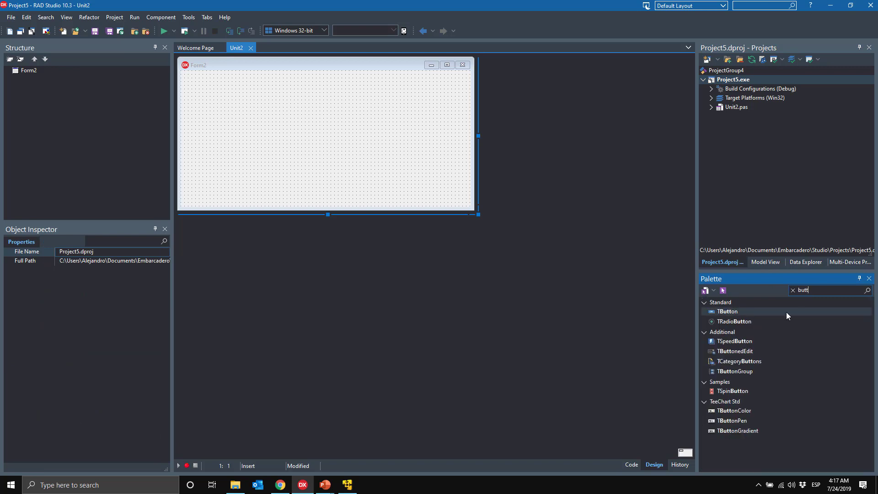
key(Return)
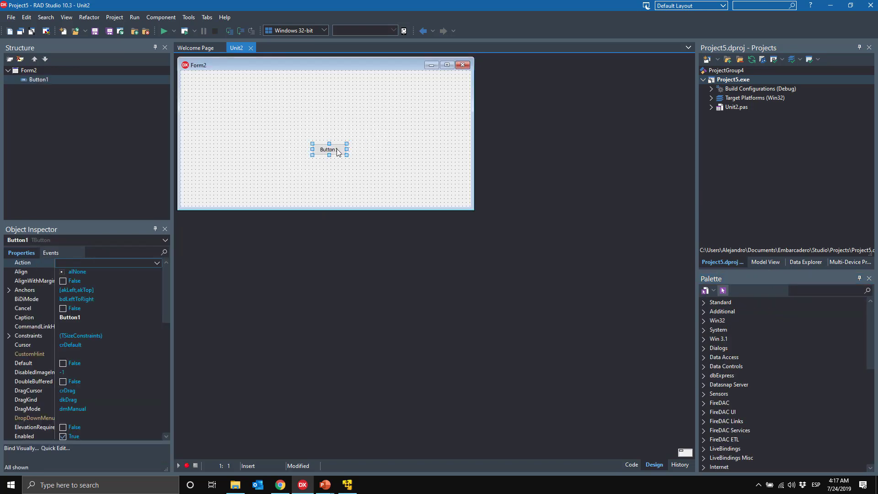
Step: Make Button1's click handler call ShowMessage('Hola Mundo!!')
double_click(336, 149)
text(Sho)
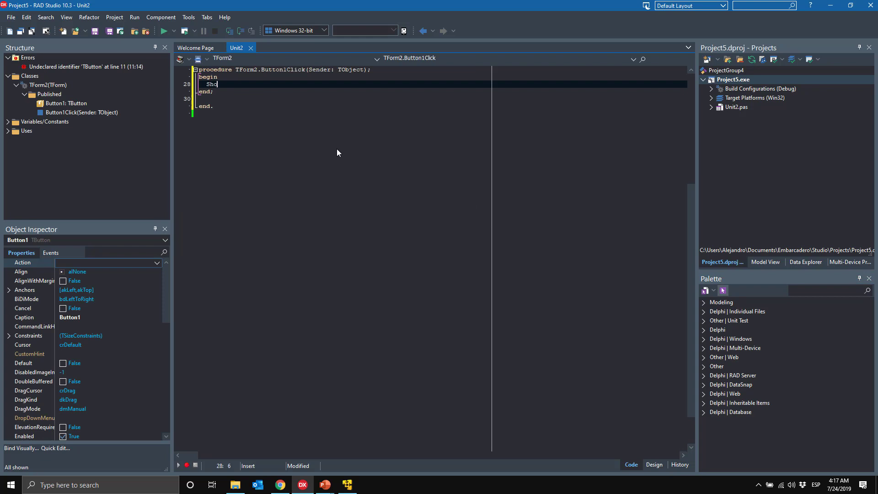
text(wMessage('Hoa)
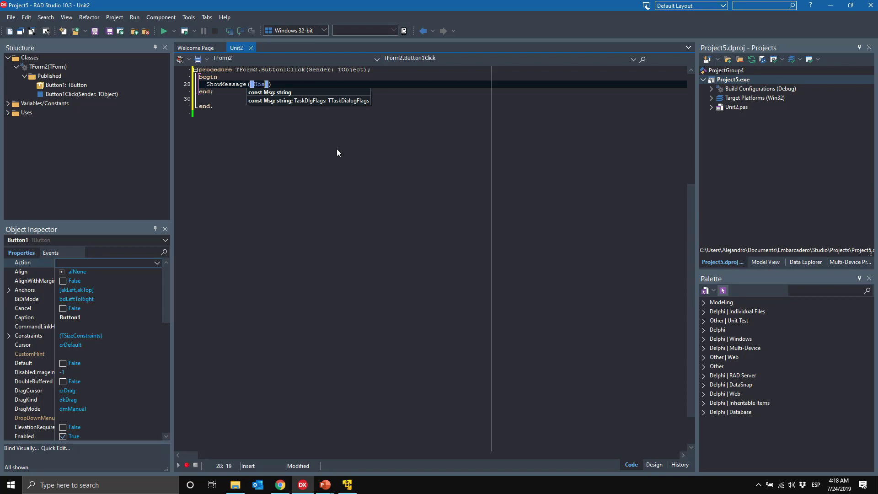
key(BackSpace)
text(la Mundo!!)
Step: Run Project5, confirm Button1 shows 'Hola Mundo!!', dismiss the message and close Form2
click(163, 31)
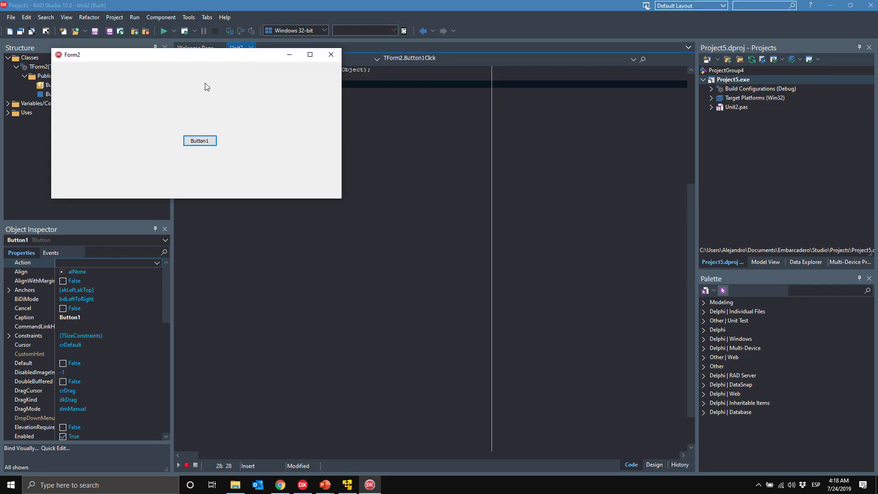
drag(212, 55, 368, 103)
click(357, 190)
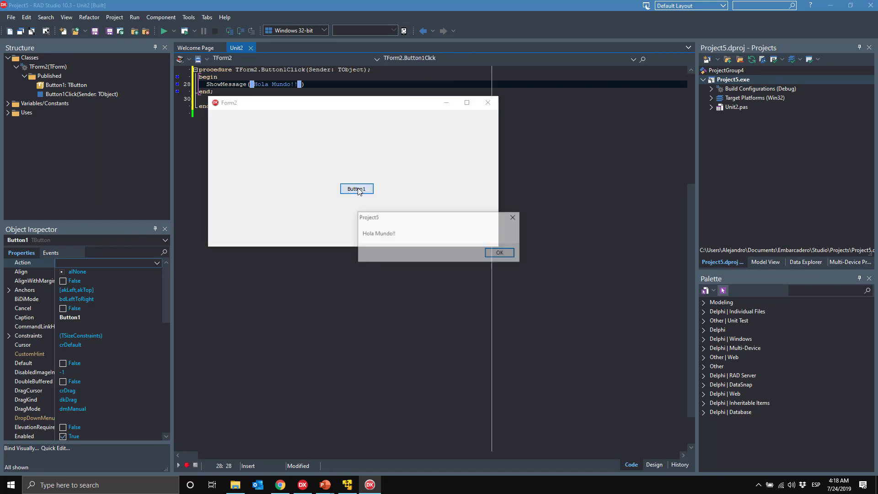
click(508, 253)
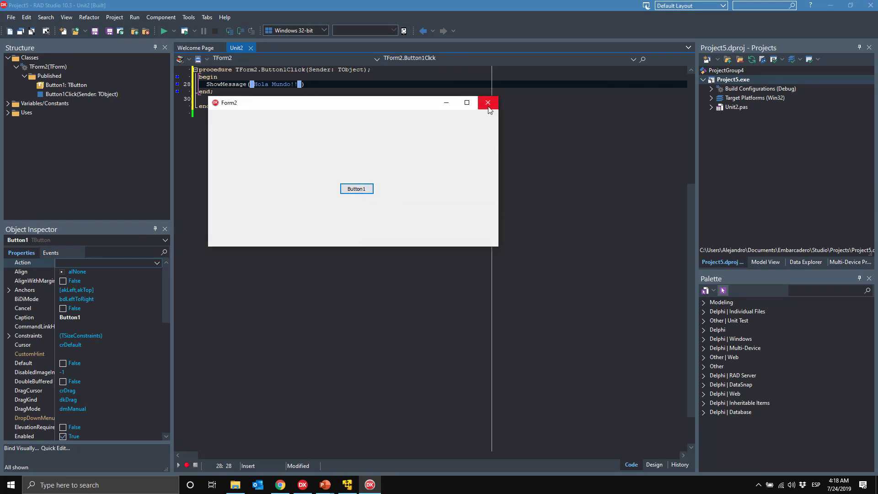
click(488, 105)
click(114, 17)
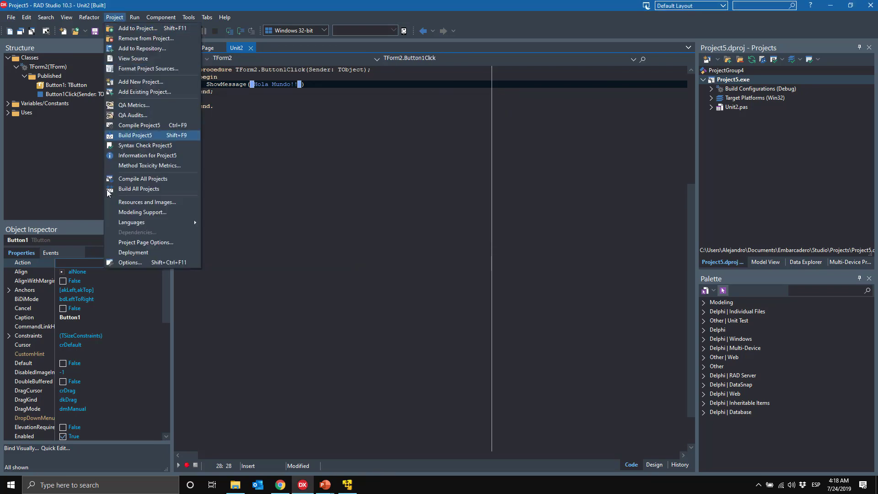
Step: In Application > Appearance, enable Windows10 Green as the custom and default style and save
click(118, 262)
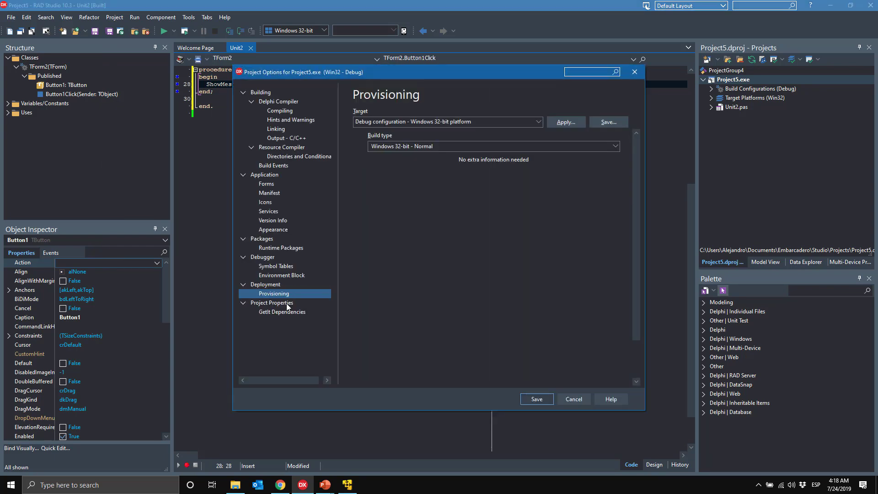
click(287, 230)
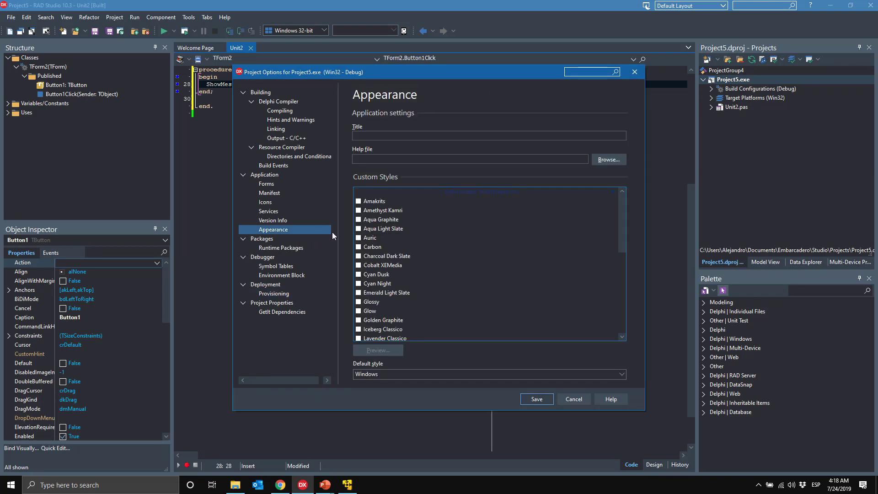
scroll(621, 223, down, 3)
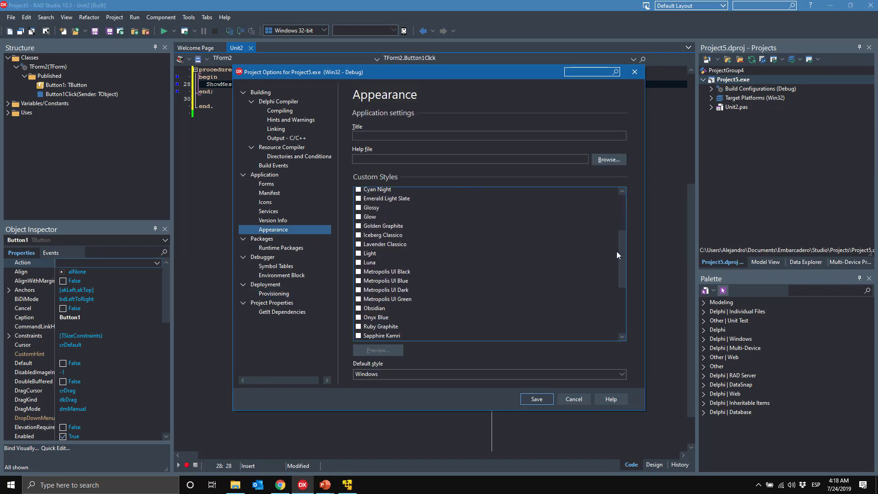
drag(616, 254, 609, 304)
click(388, 317)
click(358, 316)
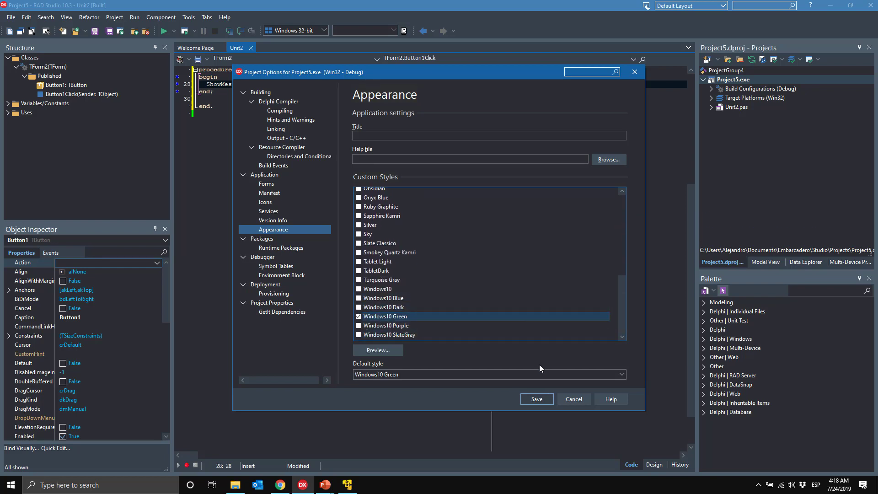
click(536, 399)
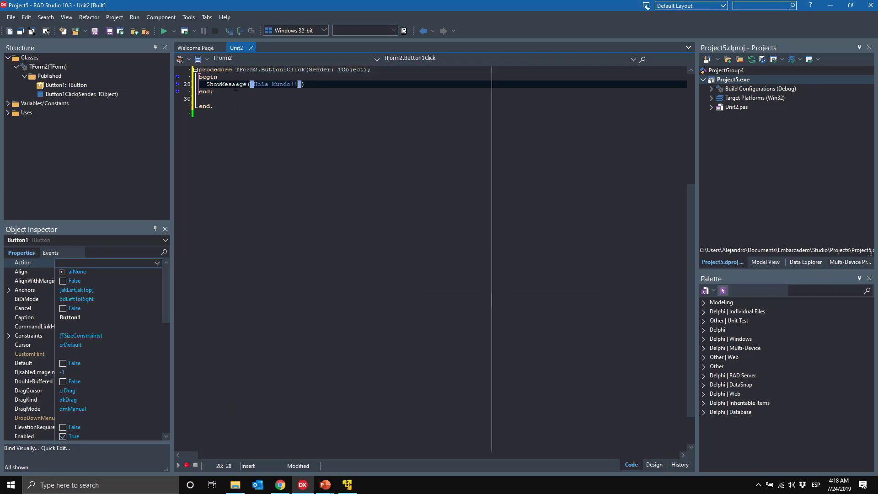
Step: Run Project5 in Windows10 Green style, test the Hola Mundo!! button, then close the app
click(163, 31)
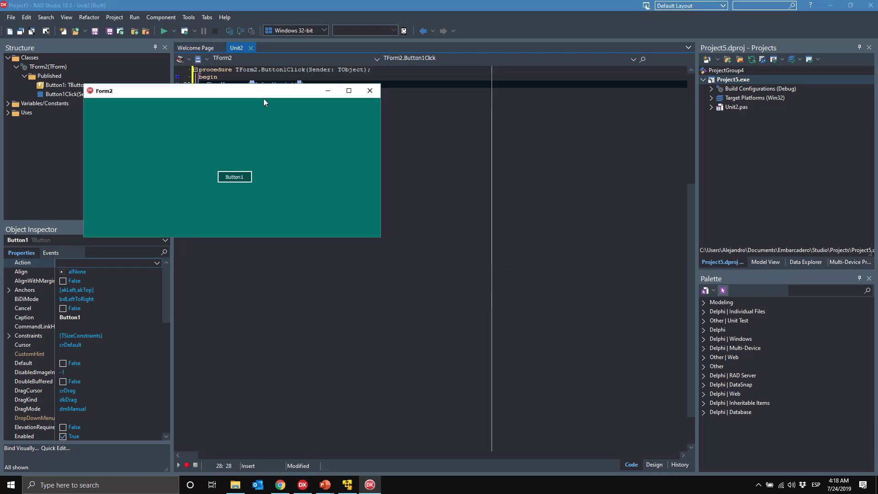
click(335, 198)
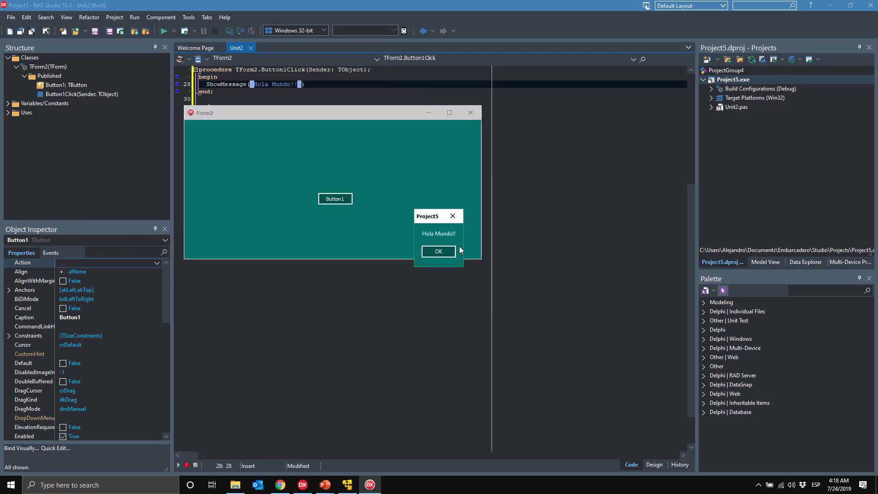
click(445, 254)
click(470, 113)
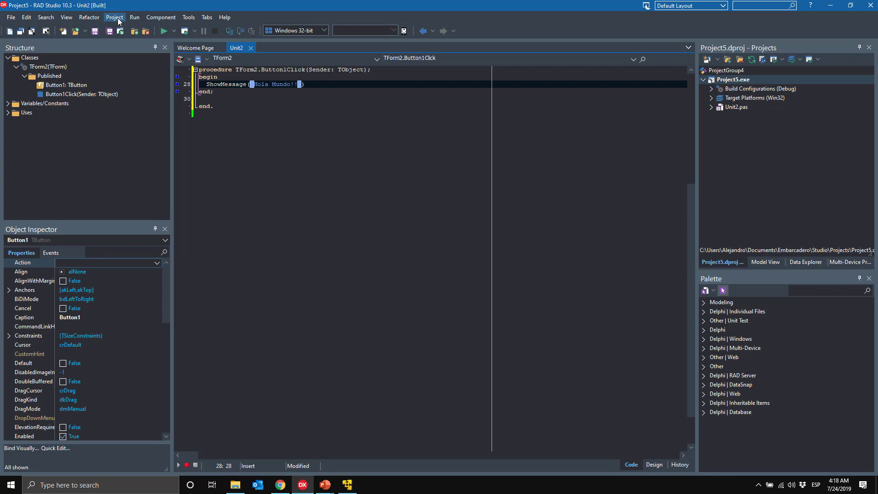
Step: Bring up the Component and Project menus to reach the Deployment command
click(115, 18)
mouse_move(165, 19)
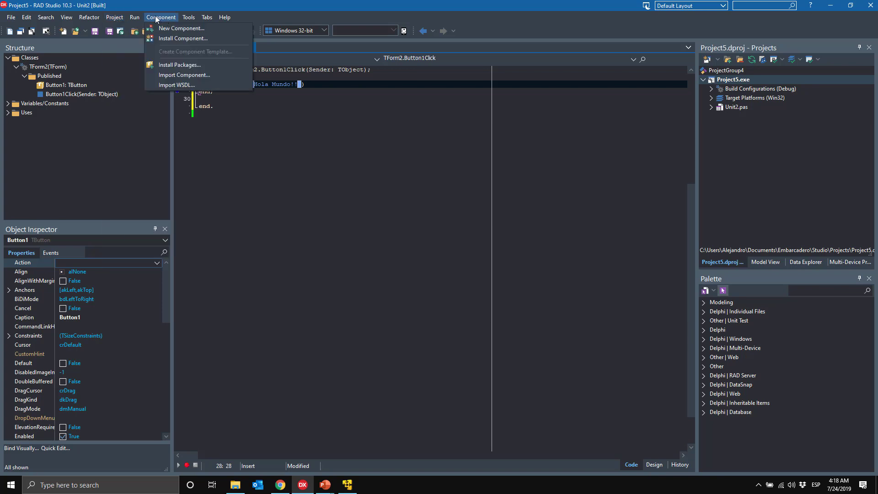
mouse_move(114, 18)
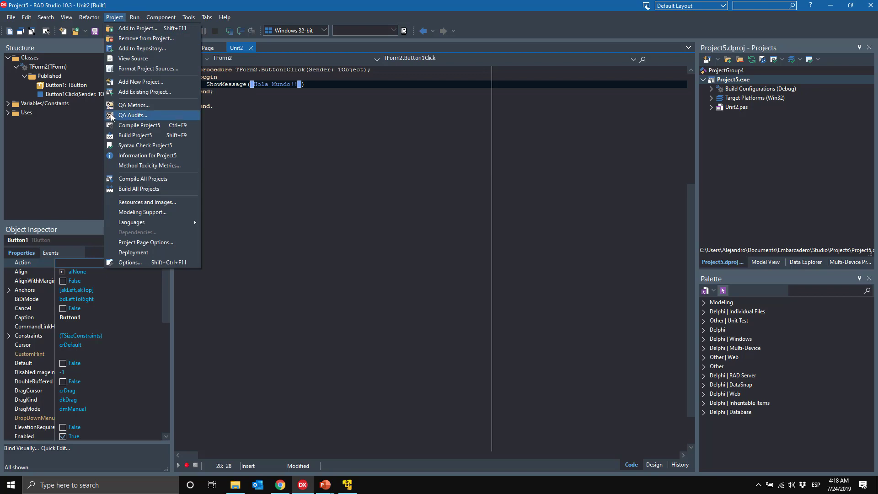
click(139, 252)
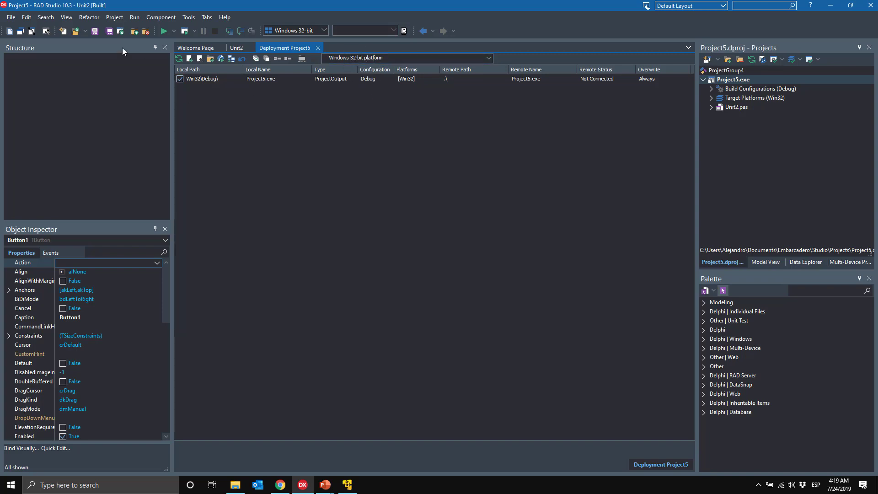
click(318, 48)
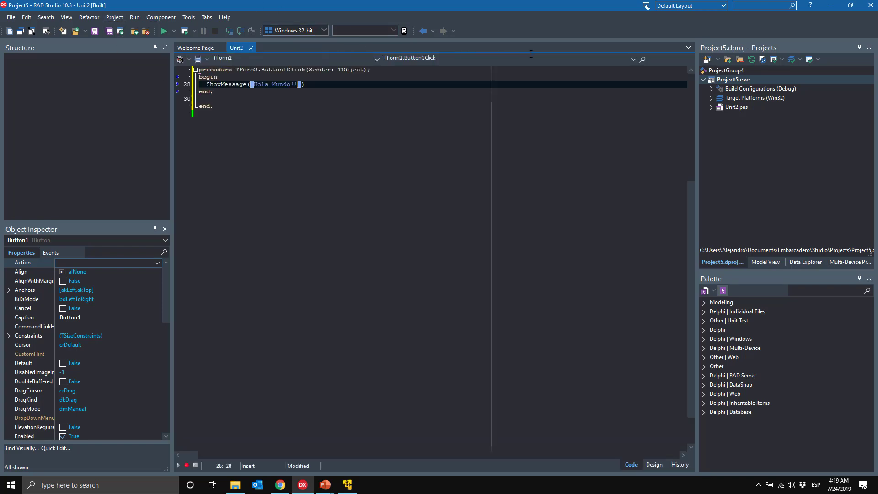
Step: Make Application Store the active Windows 32-bit configuration, targeting Windows 10 SDK 10.0.15063.0
click(711, 98)
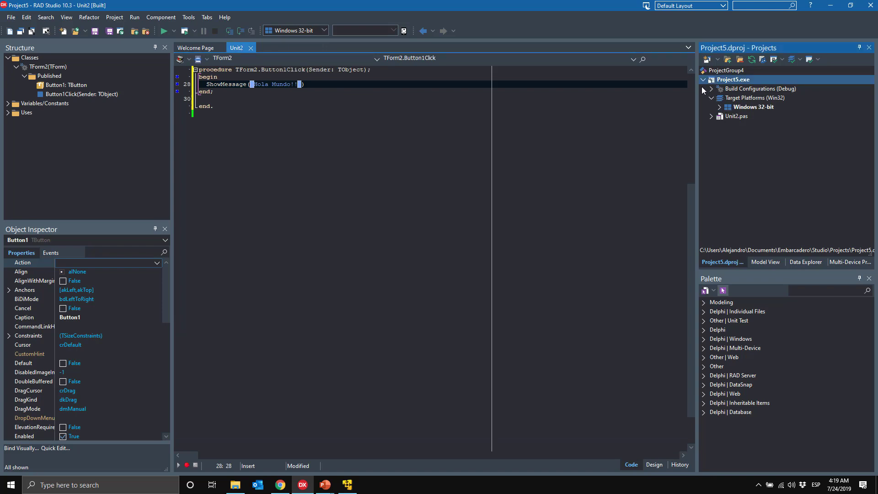
click(720, 107)
click(727, 117)
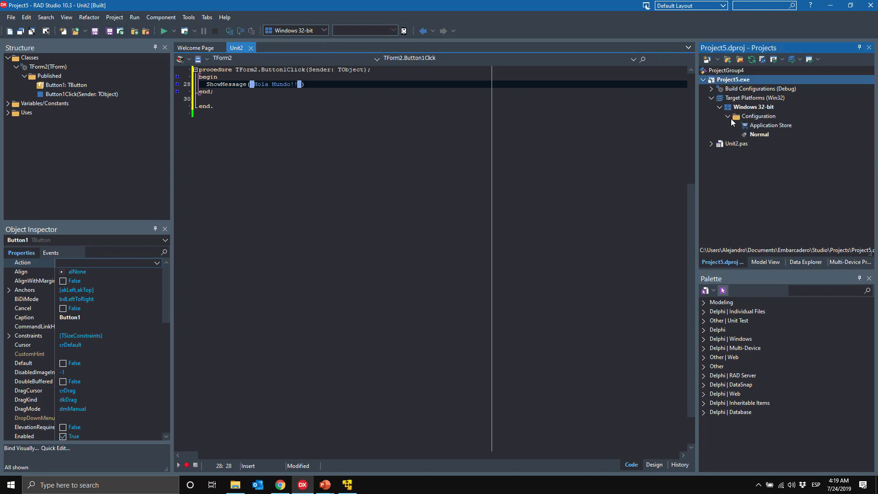
click(768, 127)
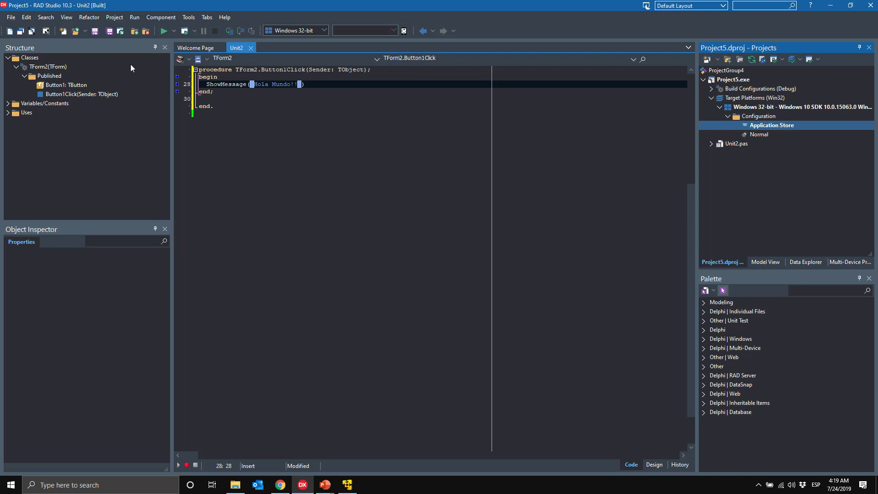
click(115, 17)
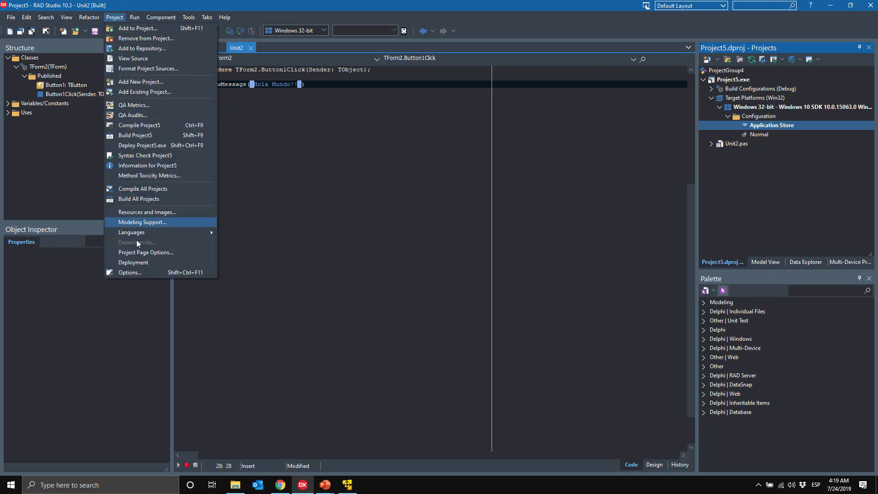
Step: Show Project5's deployment files, review the Appearance and Icons options, and cancel Project Options
click(137, 262)
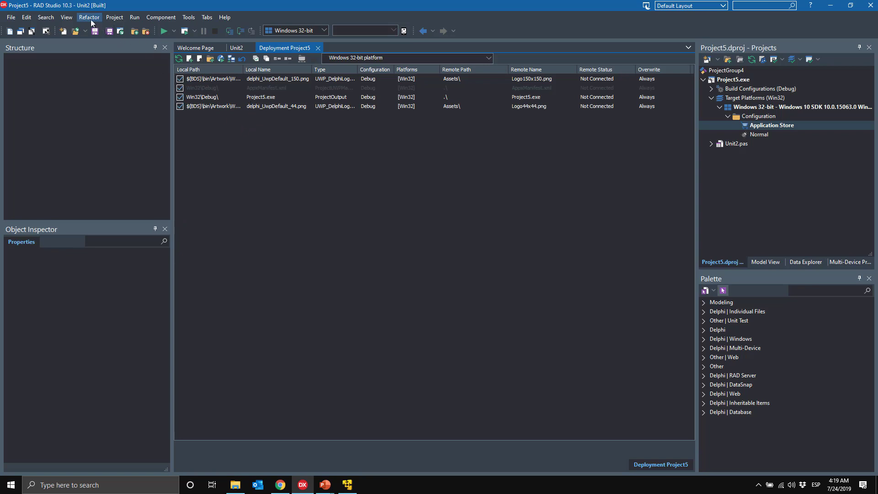
click(112, 20)
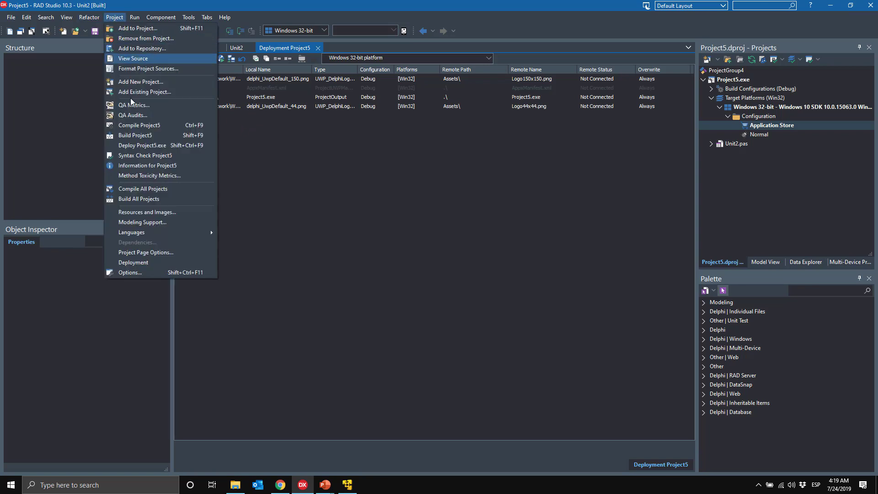
click(121, 273)
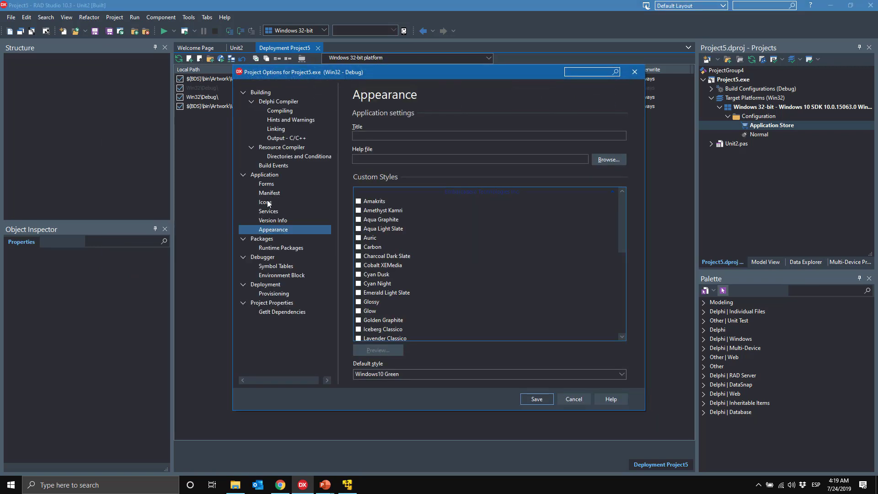
click(265, 203)
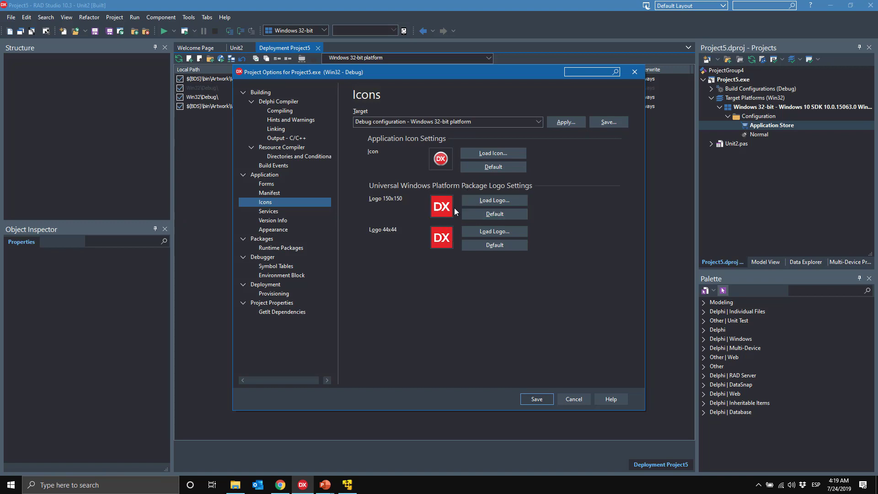
click(573, 399)
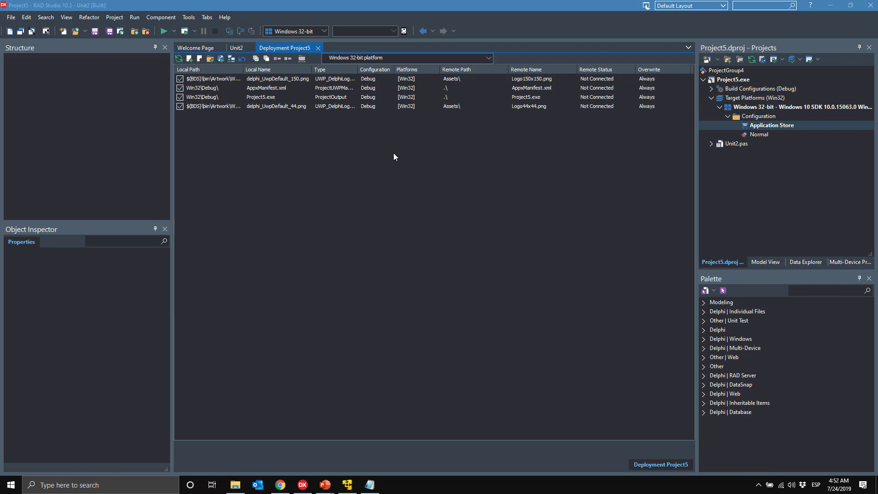
Step: Deploy Project5.exe for the Application Store configuration, signing its appx package
click(110, 17)
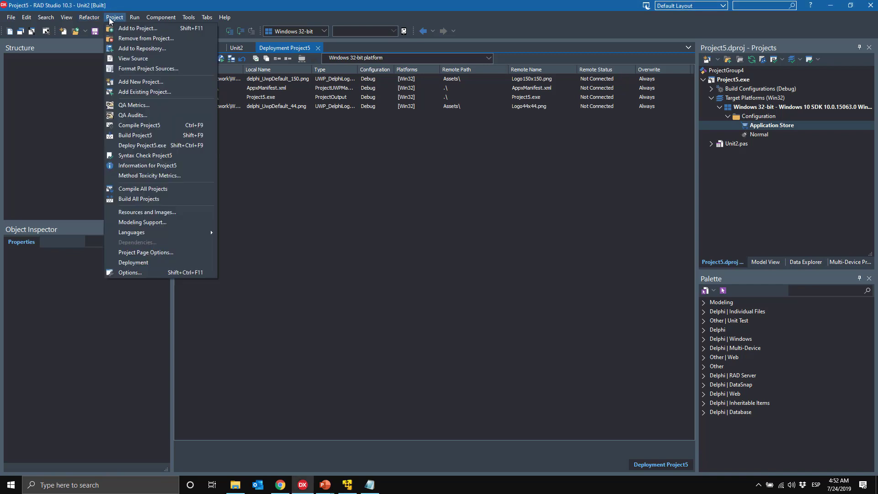
click(160, 144)
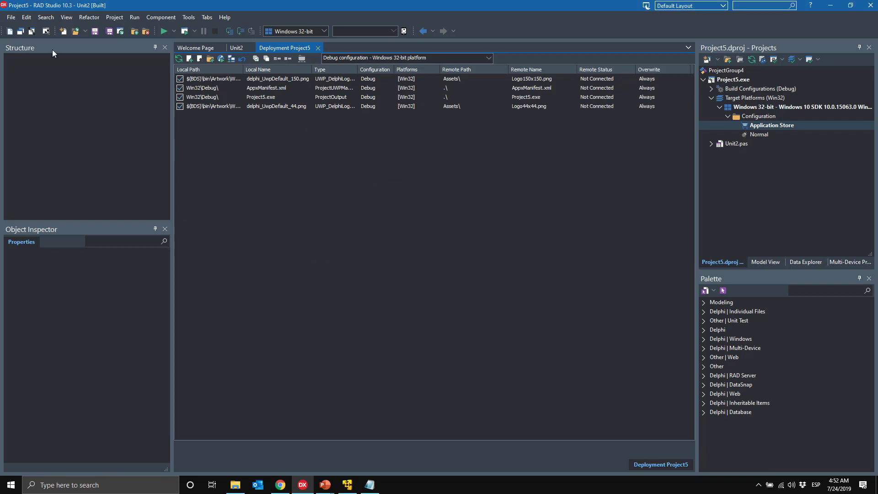
click(11, 17)
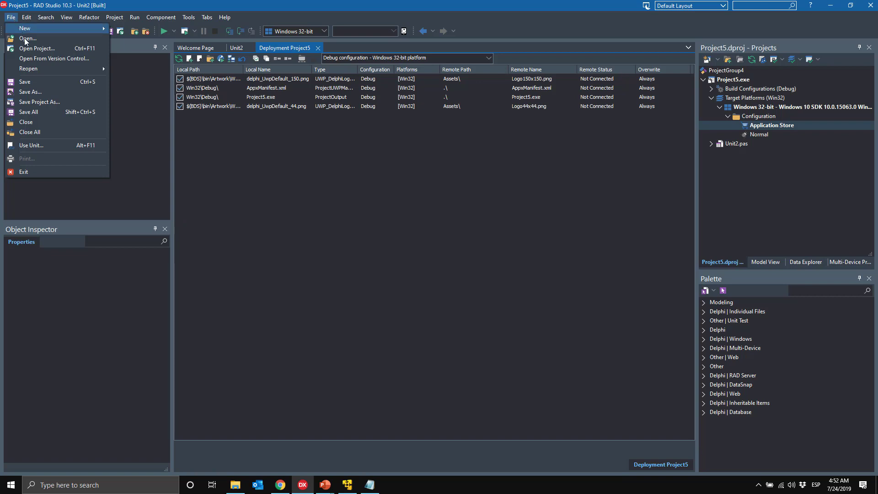
Step: Save Unit2.pas and Project5.dproj into D:\Demo Arquitecturas\Bridge, replacing the existing copies
click(60, 103)
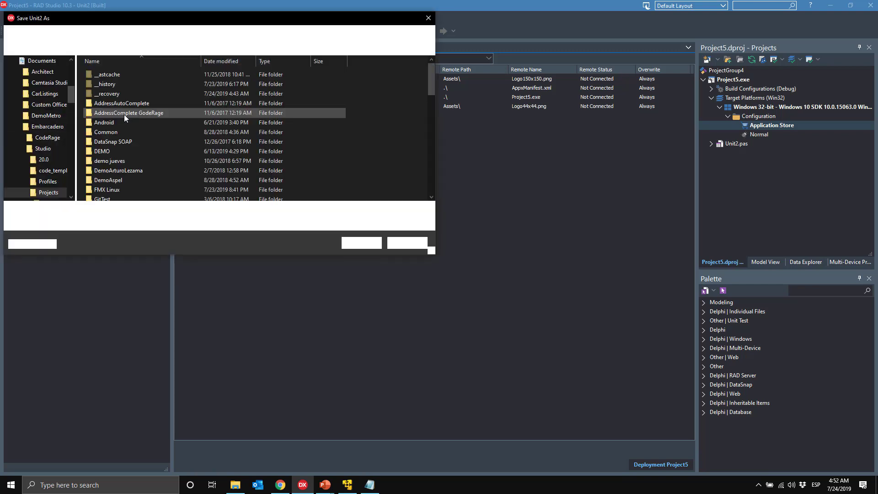
drag(192, 20, 307, 31)
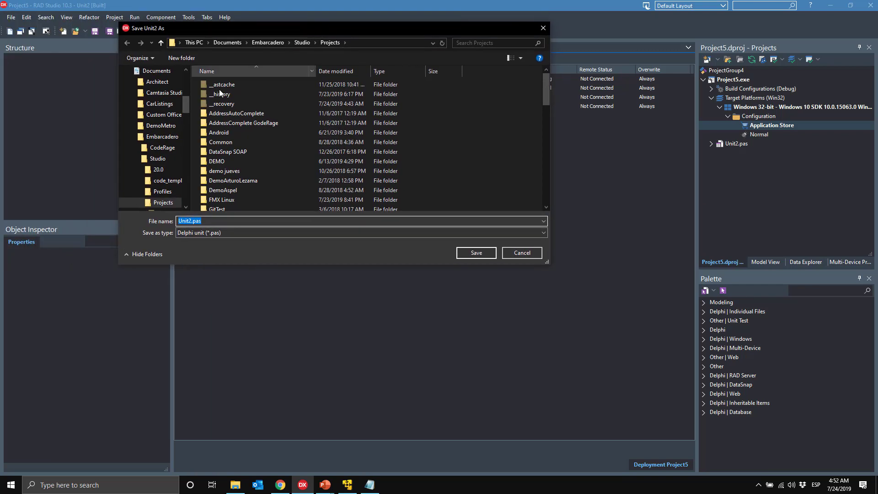
scroll(185, 100, up, 5)
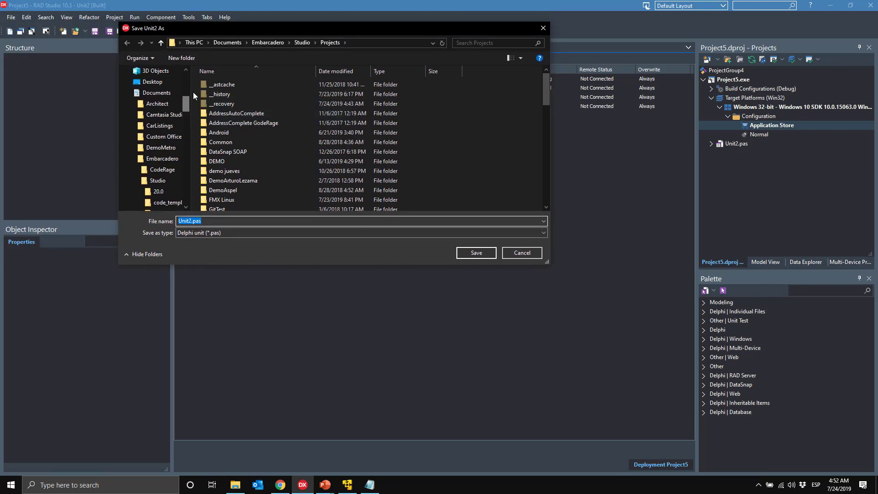
click(166, 119)
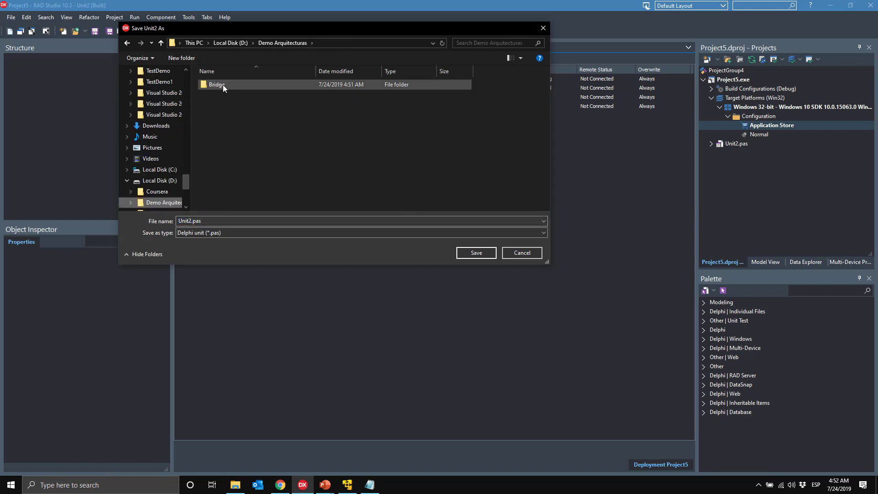
click(255, 85)
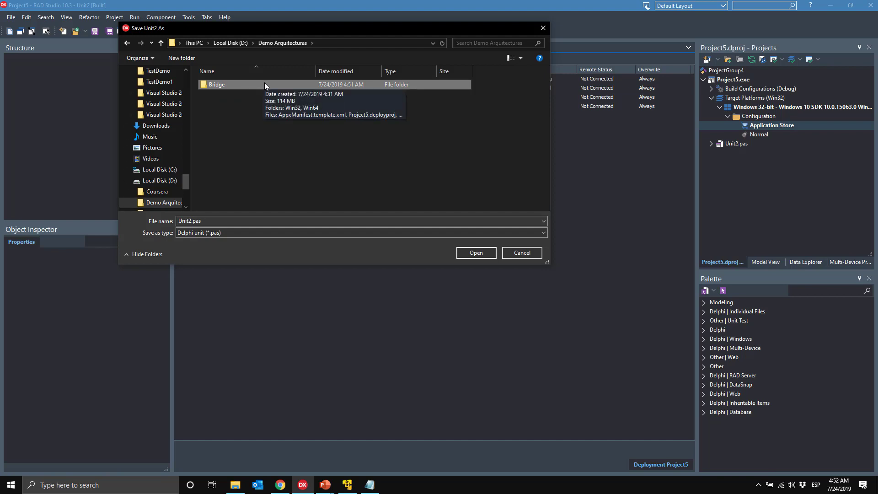
double_click(264, 84)
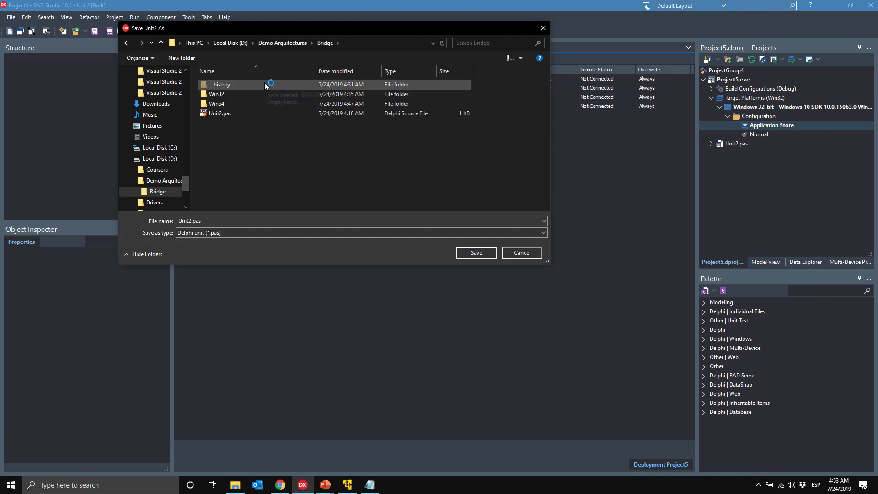
click(476, 253)
click(419, 258)
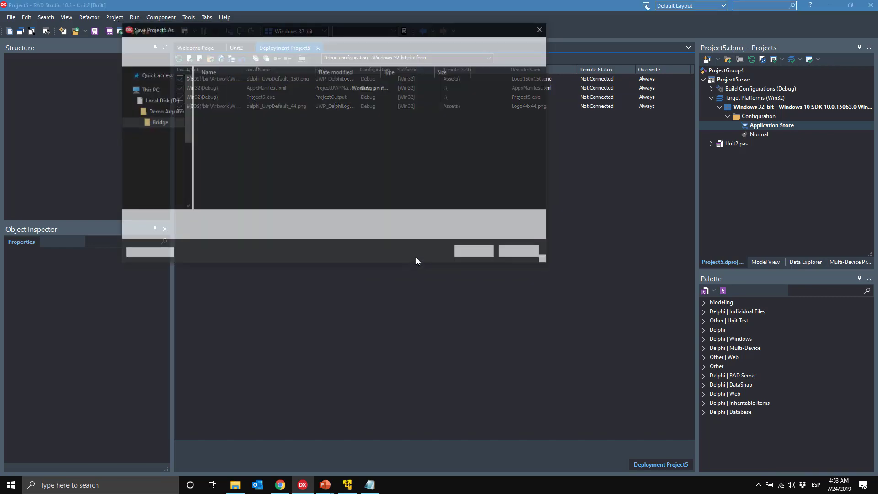
click(475, 252)
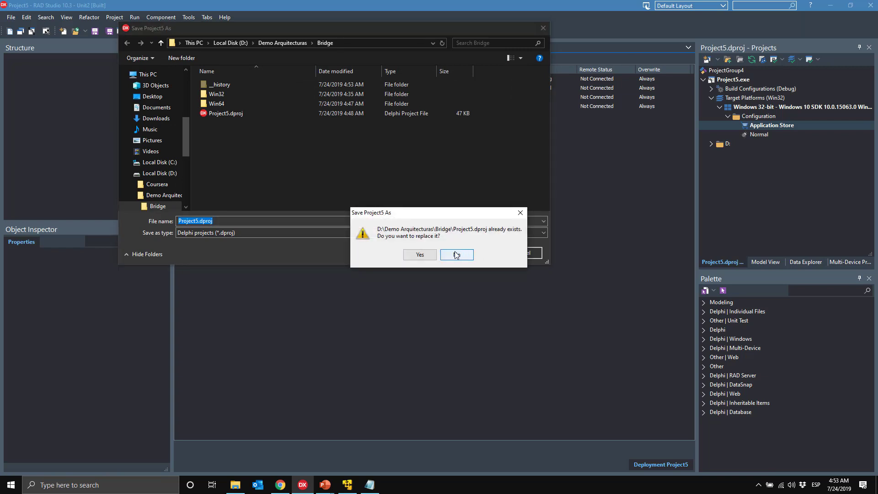
click(420, 254)
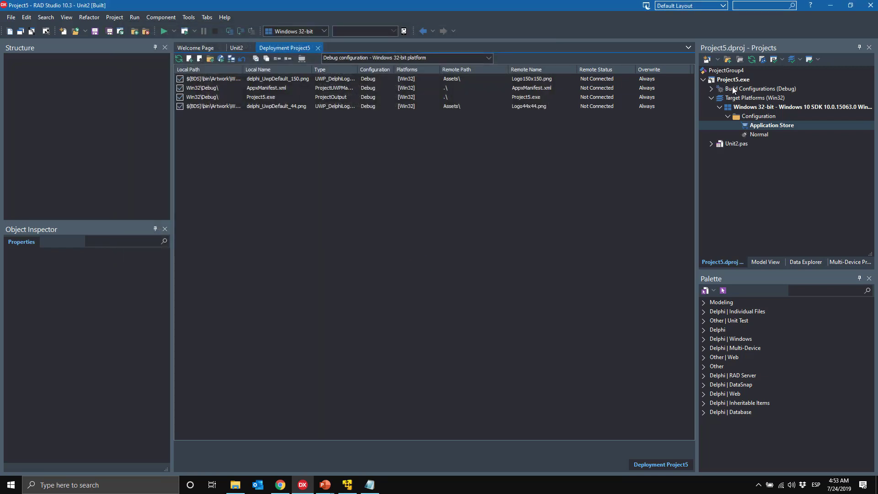
Step: Deploy Project5.exe again, packaging Project5-unsigned.appx
click(90, 17)
click(114, 17)
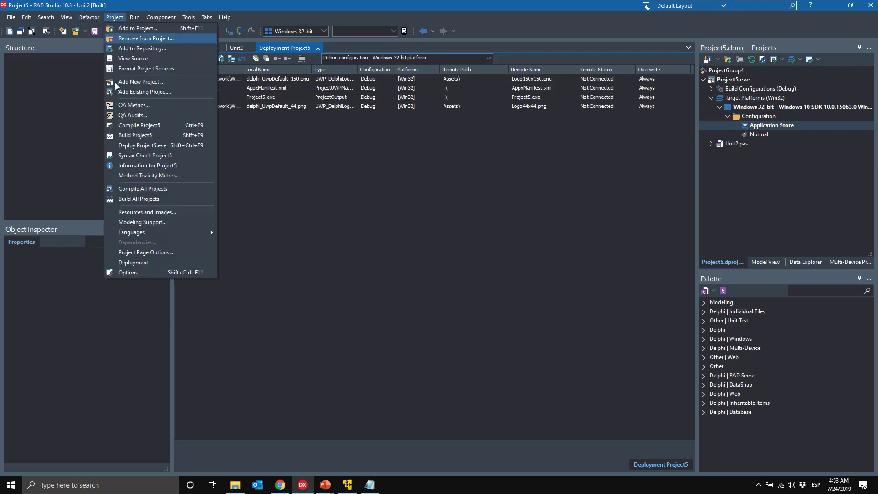
click(139, 145)
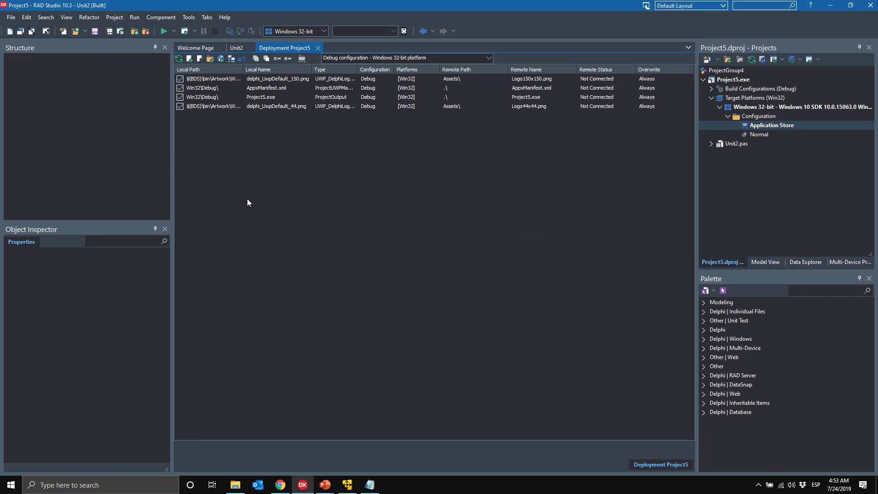
Step: Open AppxManifest.xml from the Win32 Debug folder in Notepad
click(235, 484)
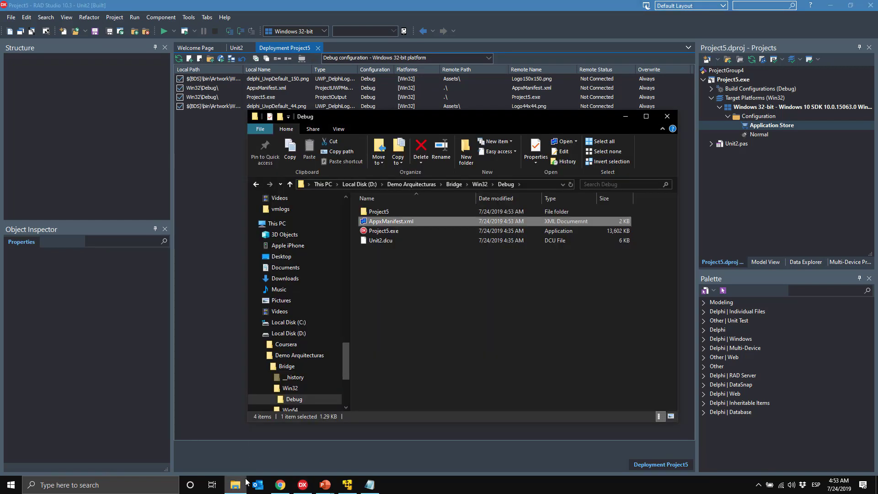
drag(347, 357, 347, 364)
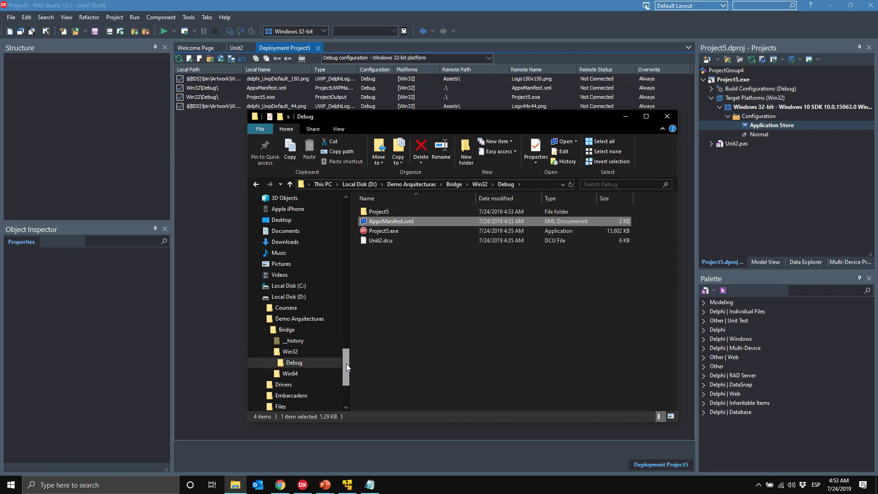
right_click(409, 220)
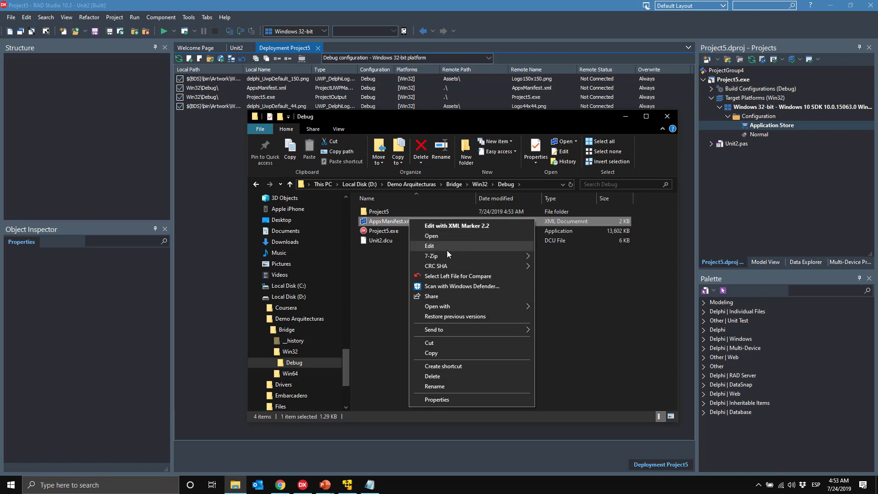
mouse_move(449, 253)
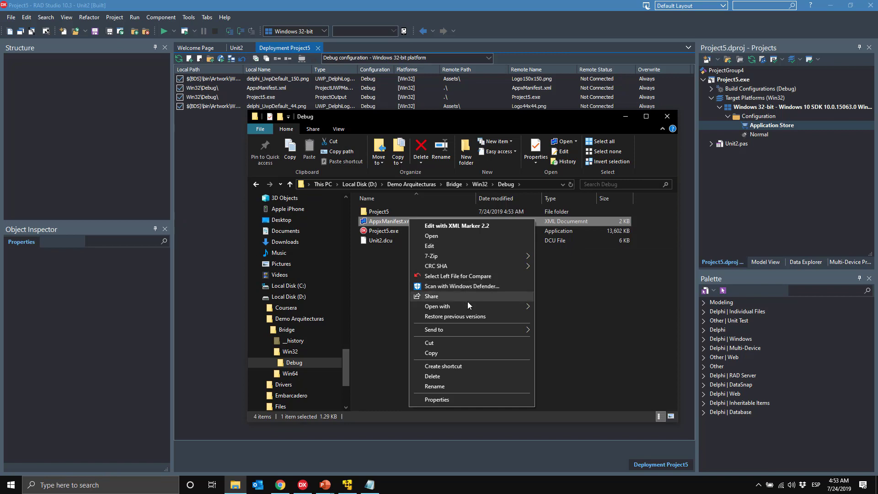
mouse_move(523, 306)
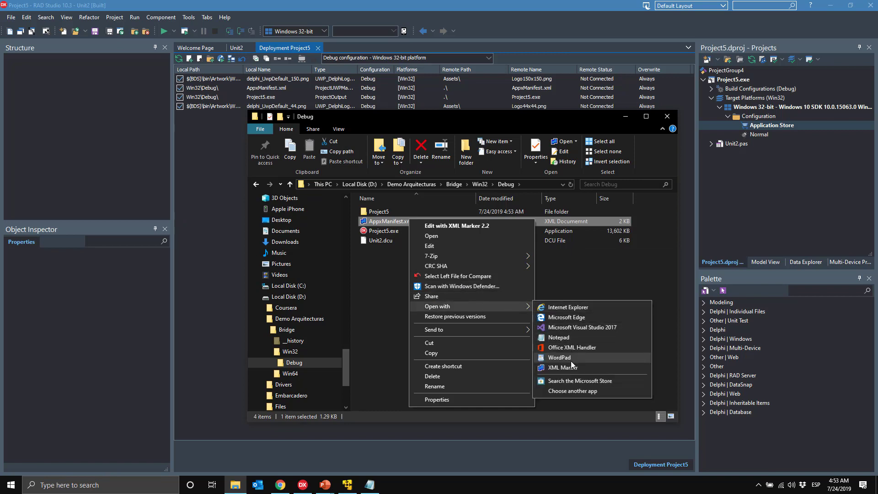
click(571, 337)
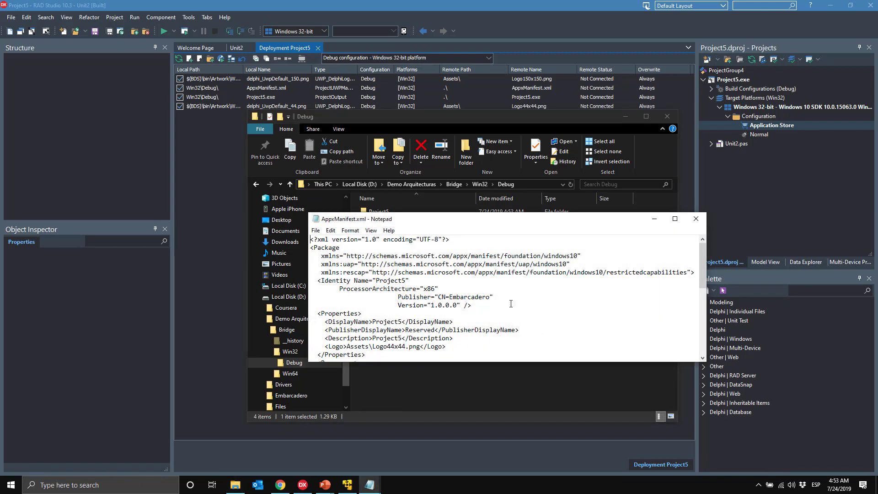
Step: Enlarge Notepad and scroll through the manifest's runFullTrust capability and application entry
drag(489, 213, 489, 105)
drag(705, 204, 703, 258)
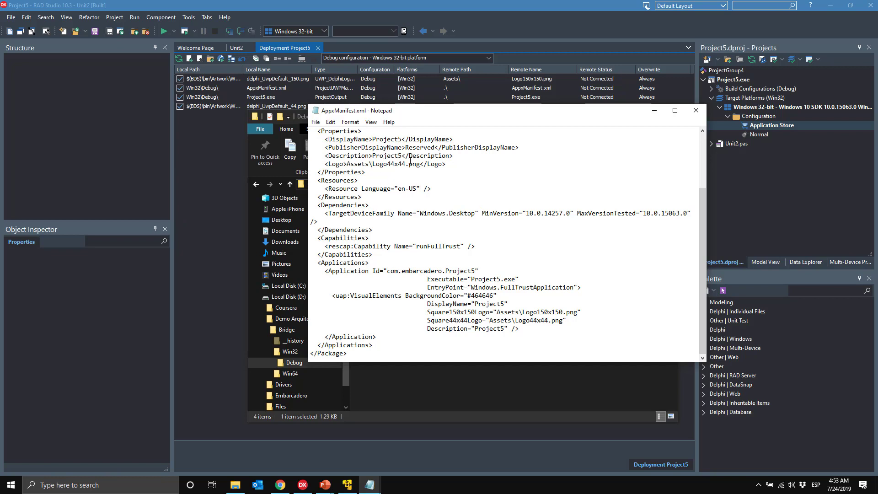
drag(703, 244, 706, 201)
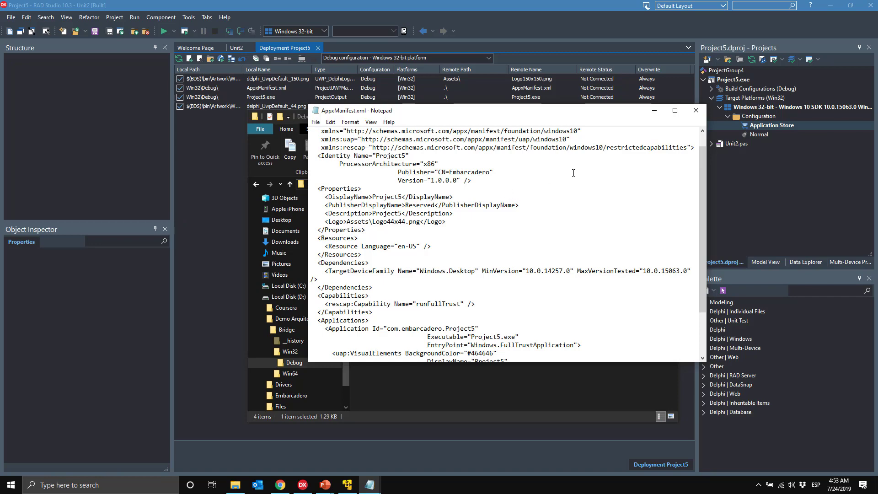
Step: Close the manifest and launch Project5.appx from the Project5\bin folder
click(695, 111)
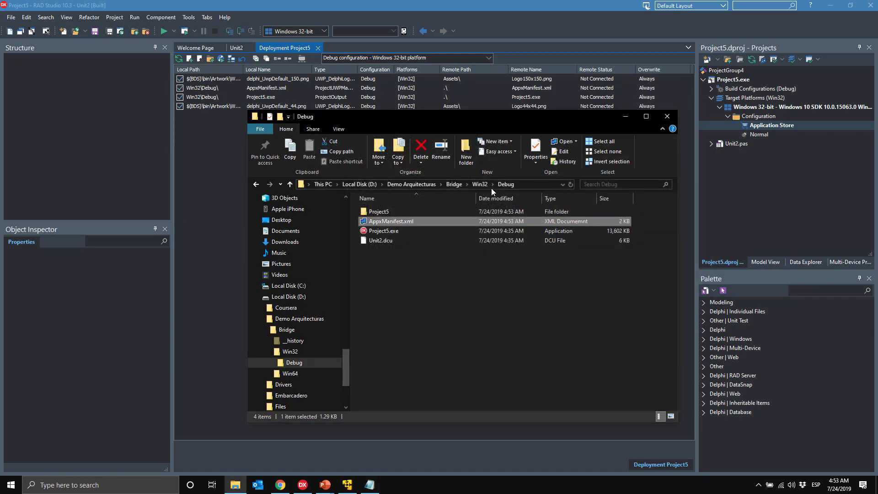
double_click(394, 212)
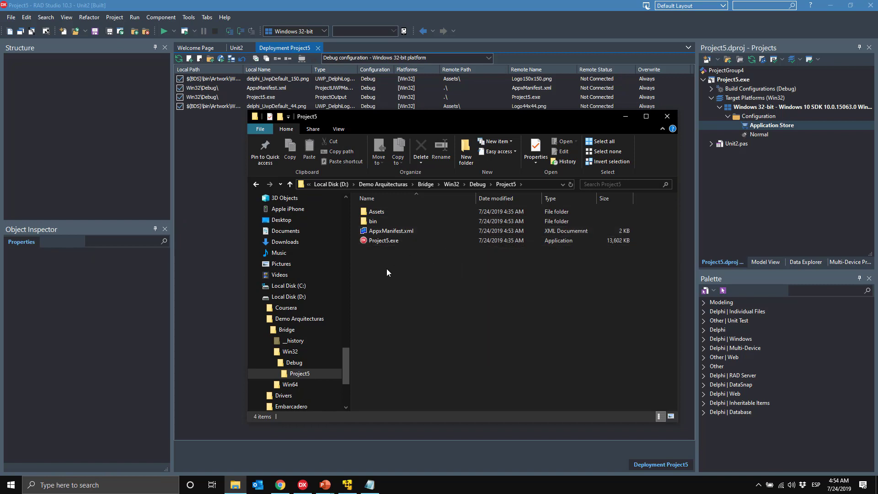
mouse_move(392, 245)
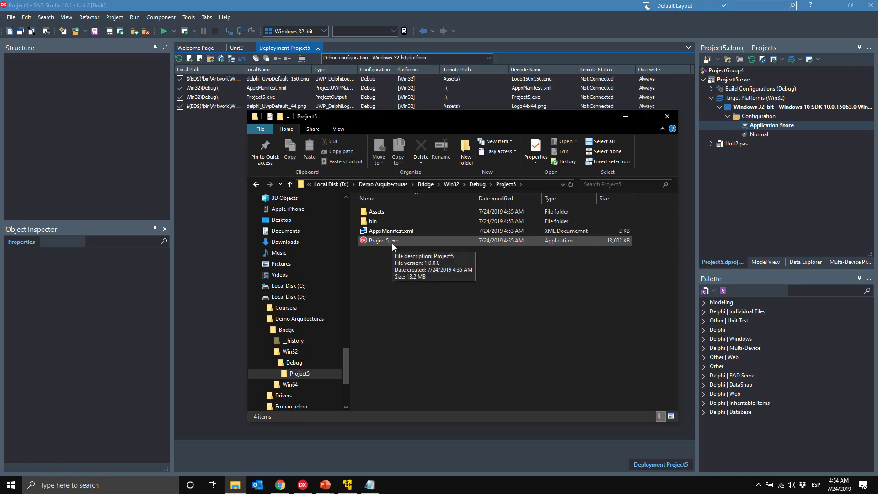
double_click(377, 224)
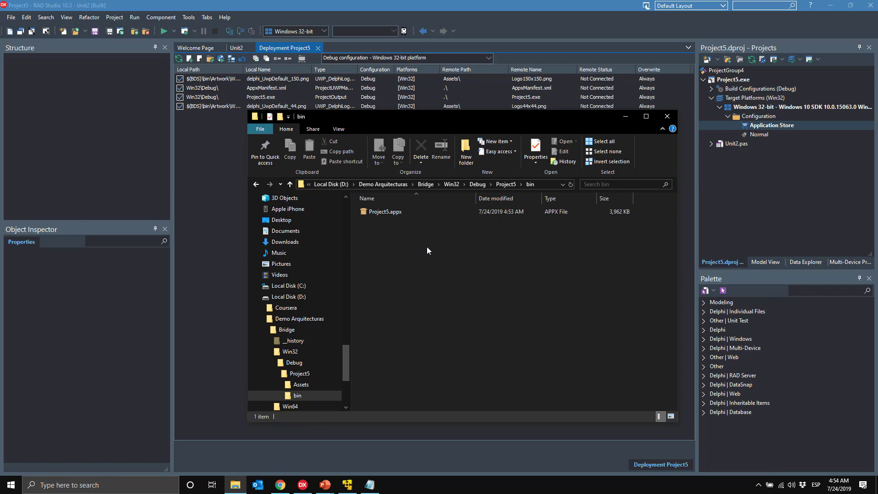
click(396, 215)
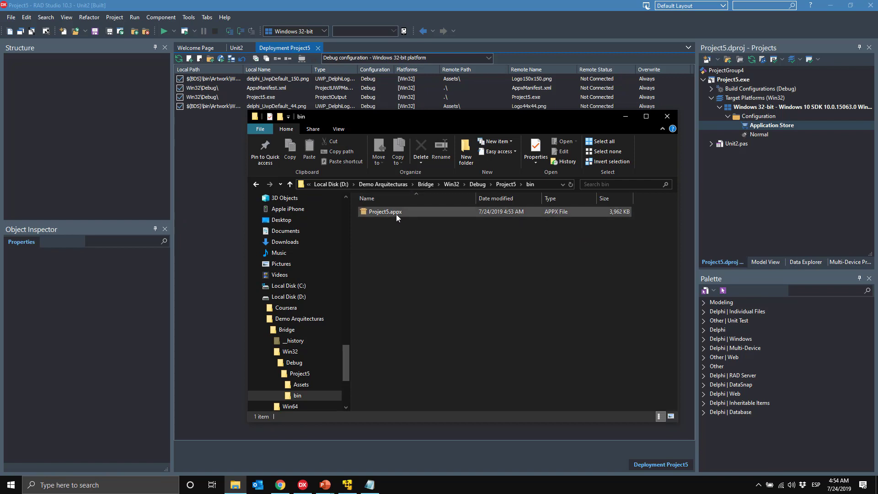
double_click(395, 213)
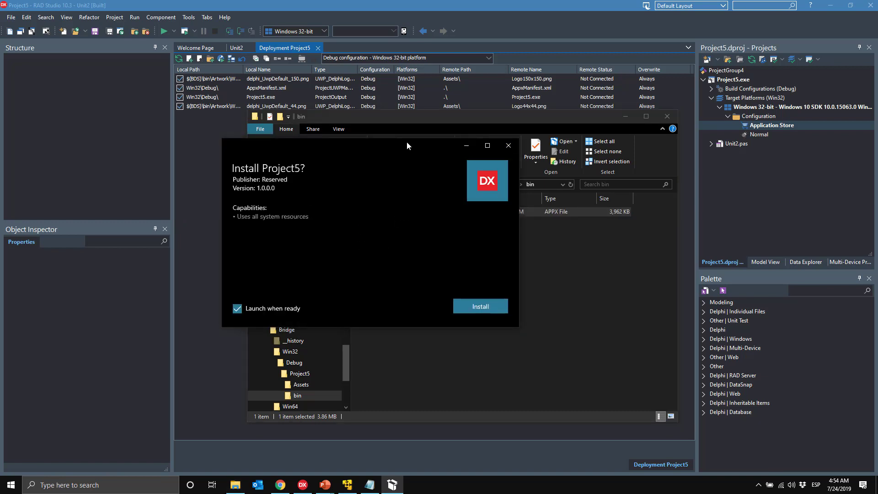
Step: Try installing Project5, read the 0x800B0109 untrusted root certificate error, and close App Installer
drag(407, 143, 446, 160)
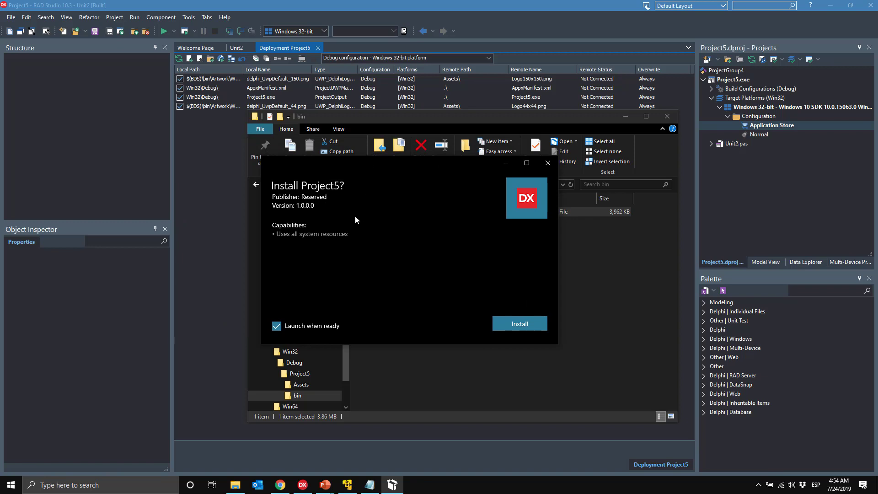
click(525, 321)
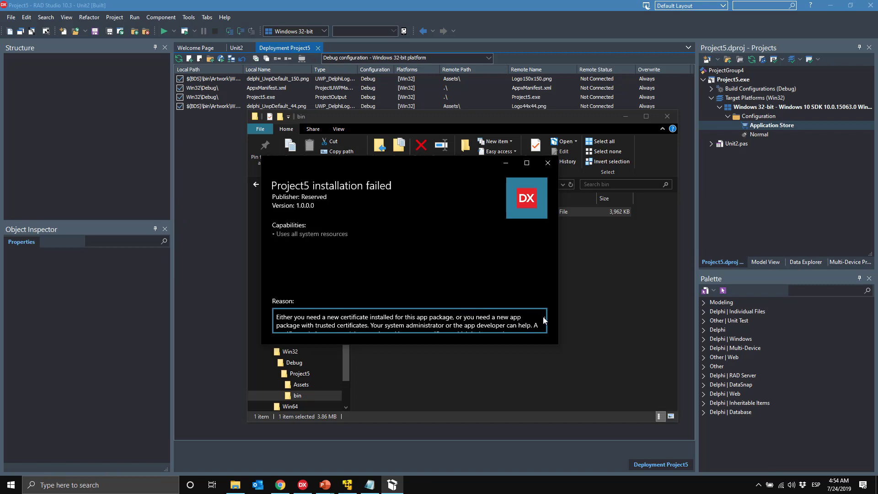
scroll(543, 324, down, 1)
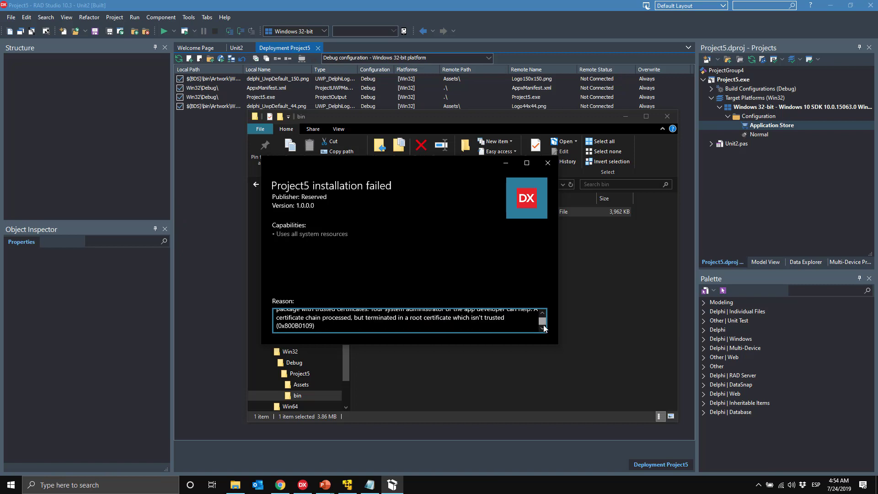
scroll(543, 319, up, 1)
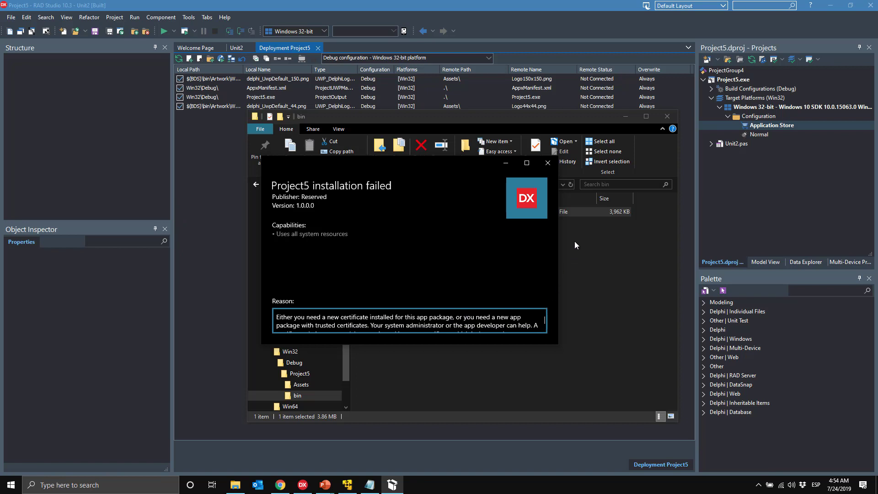
click(550, 168)
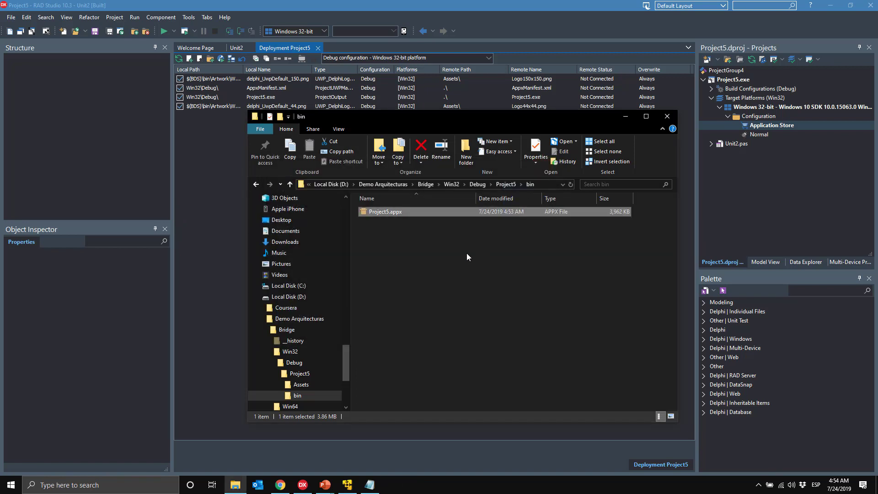
Step: Start installing Certificate.pfx from Demo Arquitecturas for the Local Machine, entering its private key password
click(296, 334)
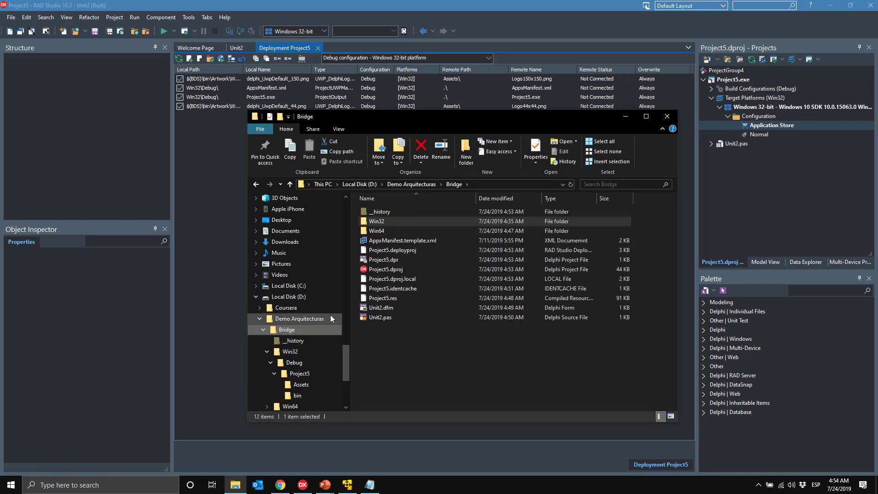
click(296, 319)
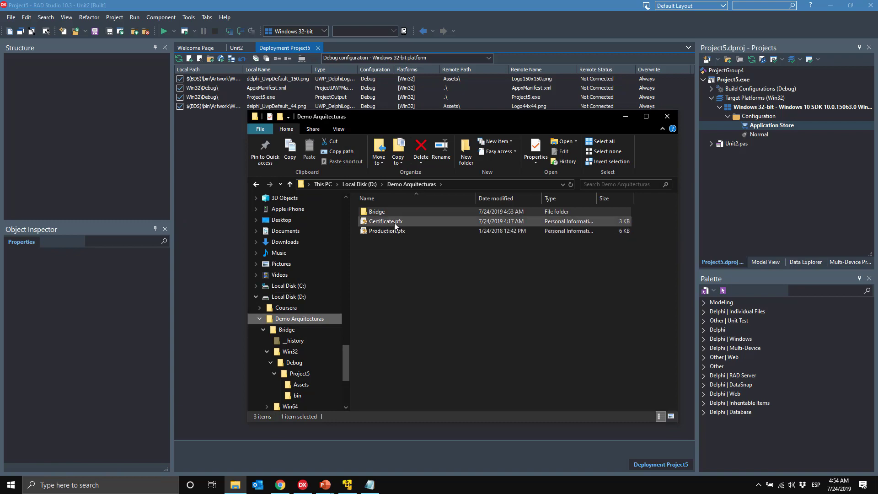
right_click(396, 223)
click(413, 230)
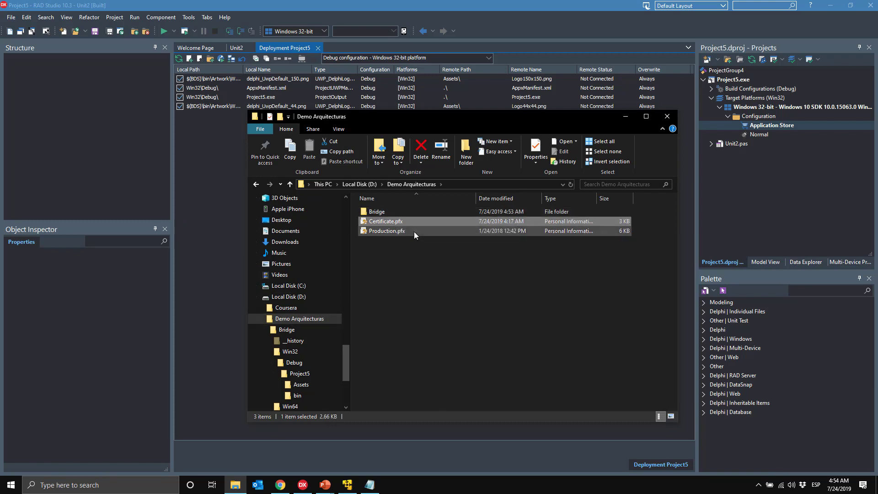
click(370, 266)
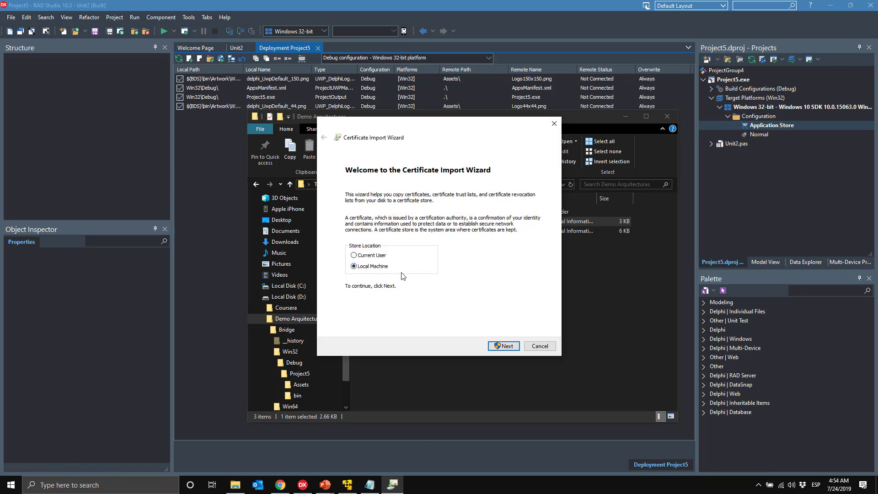
click(502, 346)
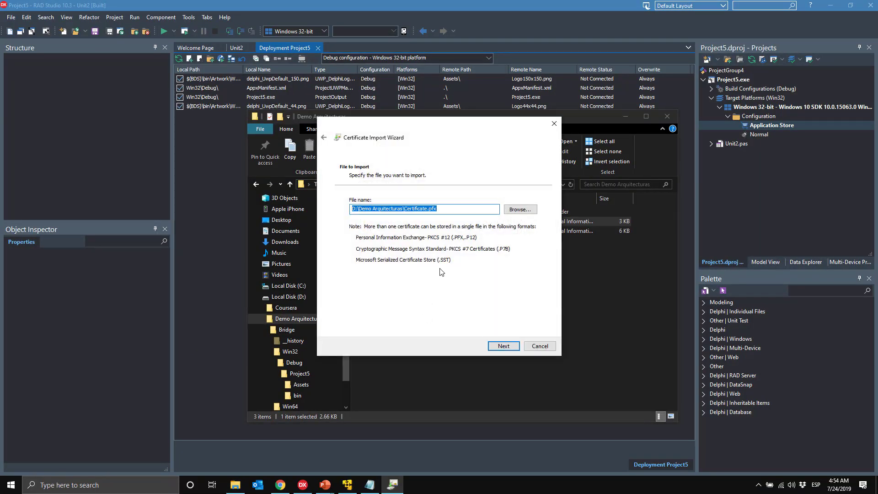
click(502, 347)
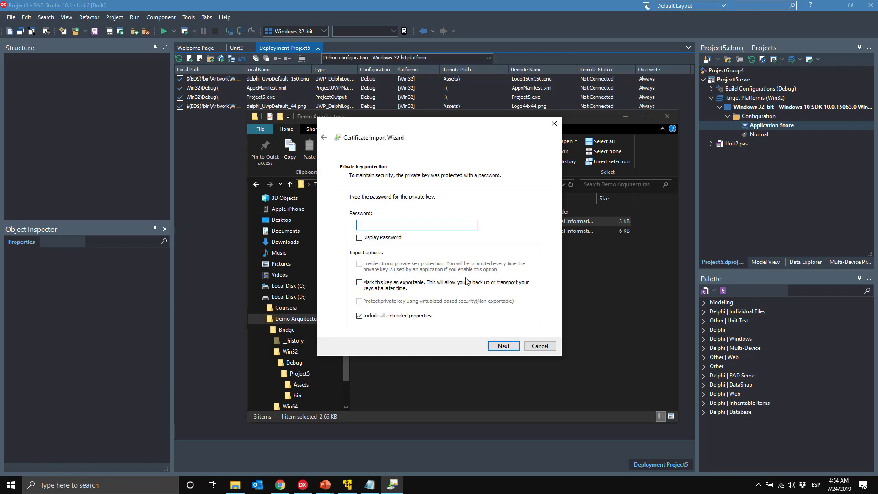
text(123456)
click(503, 346)
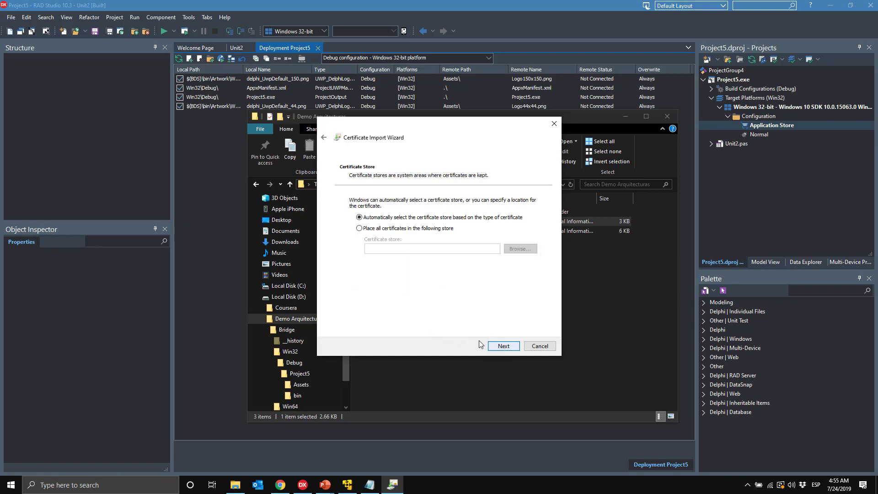
Step: Place the certificate in the Trusted People store and finish the import
click(431, 230)
click(519, 250)
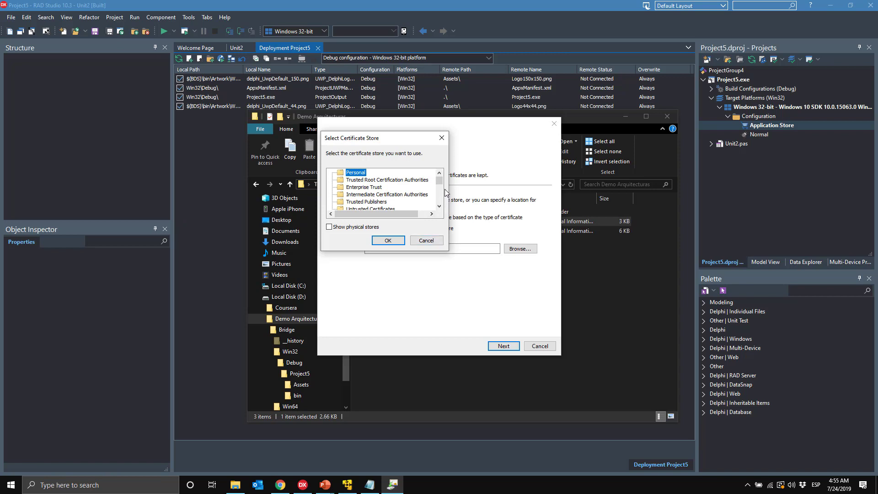
scroll(440, 205, down, 2)
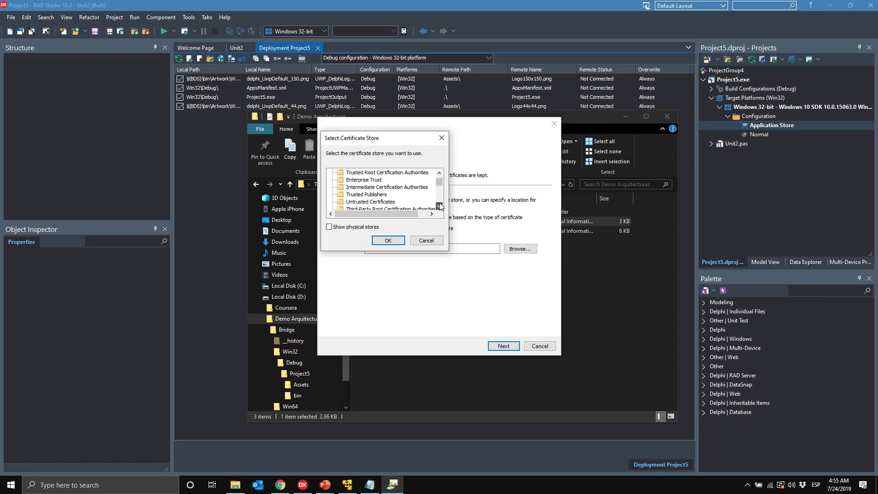
click(362, 187)
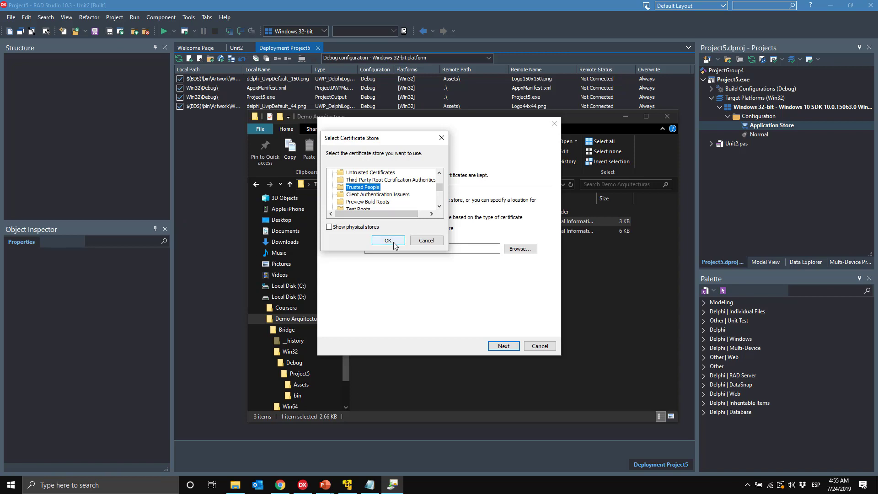
click(387, 240)
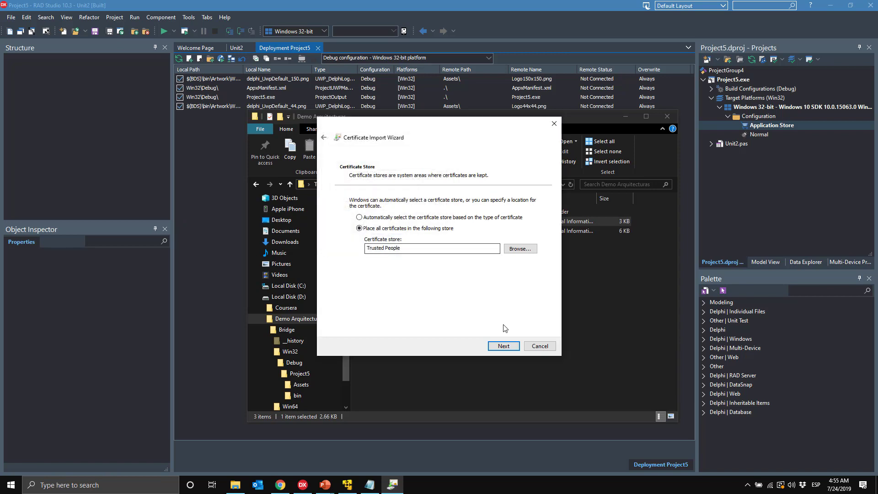
click(503, 346)
click(504, 346)
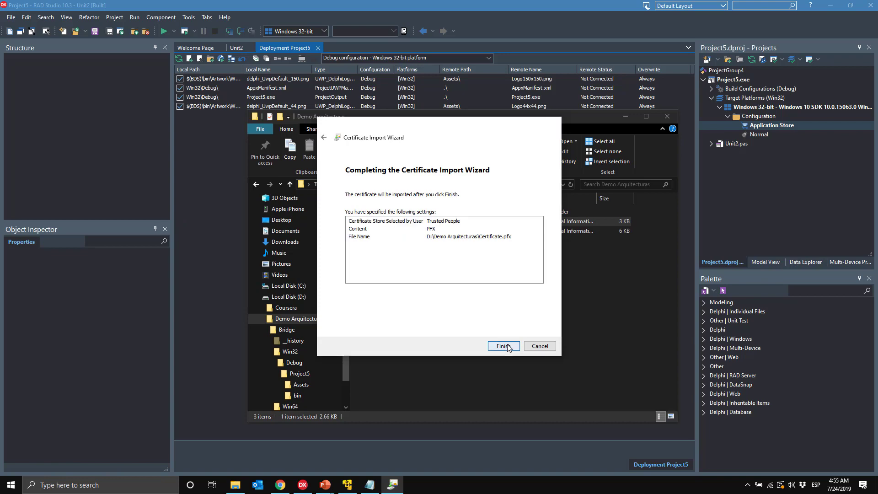
click(471, 275)
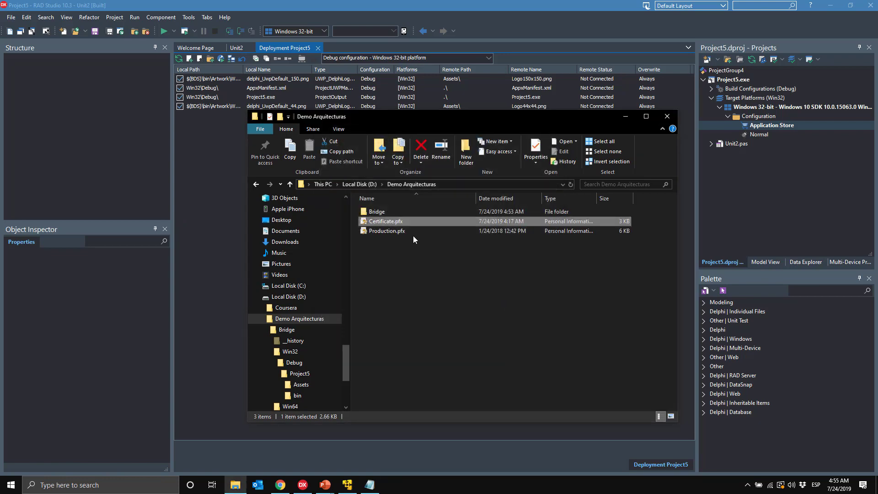
Step: Browse to Bridge\Win32\Debug\Project5\bin and open Project5.appx in App Installer
double_click(388, 210)
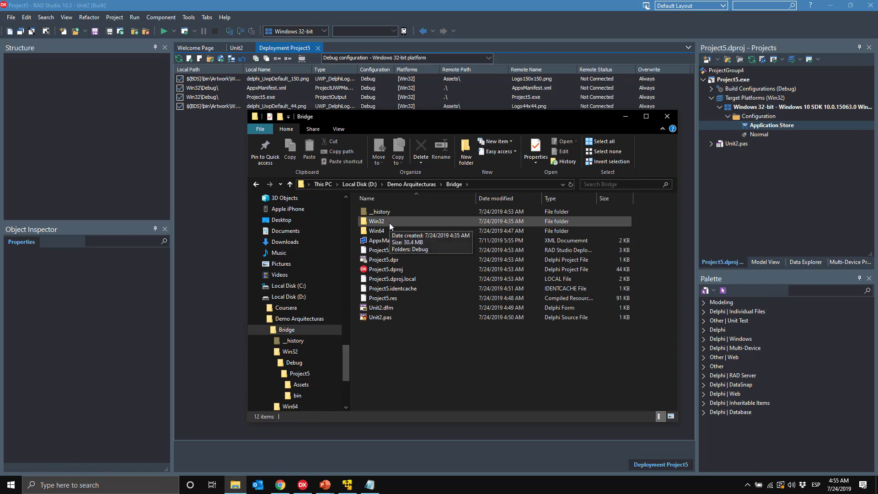
click(389, 223)
double_click(388, 223)
double_click(387, 214)
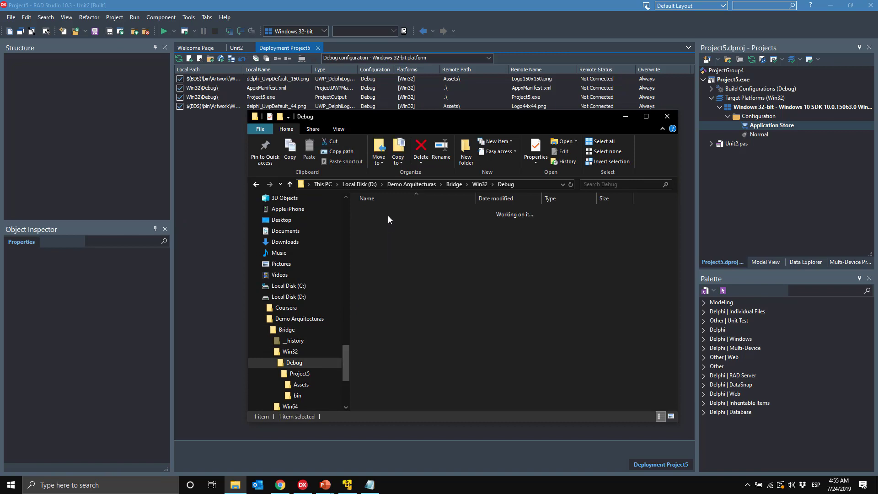
double_click(391, 214)
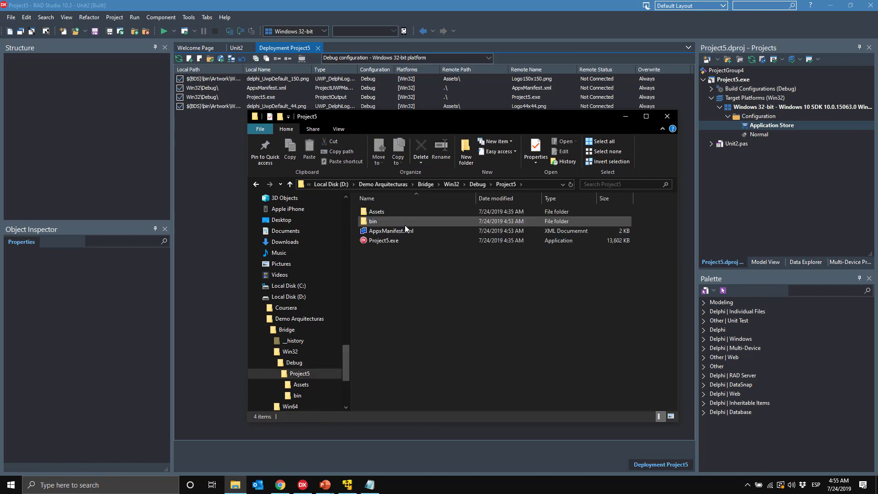
double_click(404, 224)
double_click(394, 213)
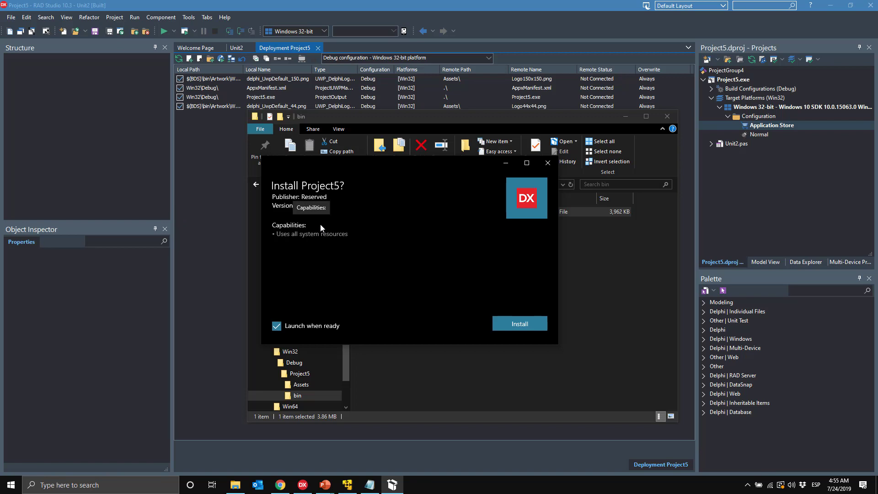
Step: Install and launch Project5, confirm its button shows Hola Mundo!!, then close Form2
click(533, 325)
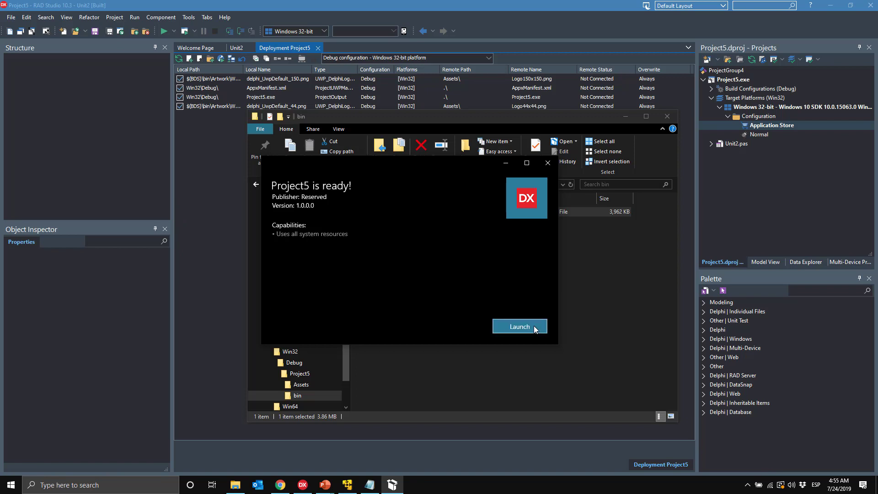
drag(221, 24, 476, 156)
click(421, 241)
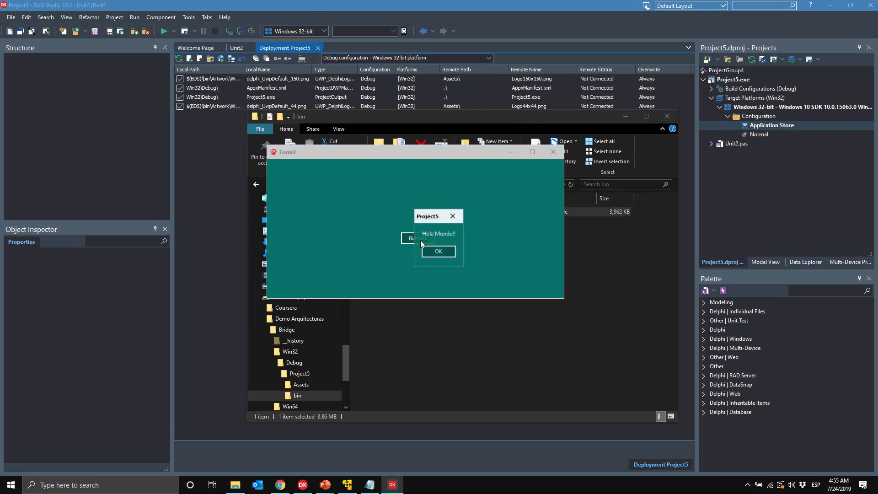
click(438, 252)
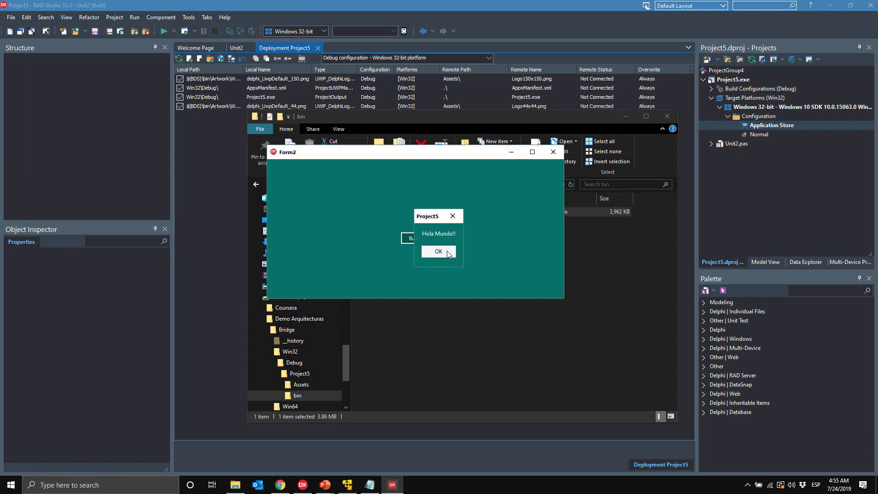
click(554, 157)
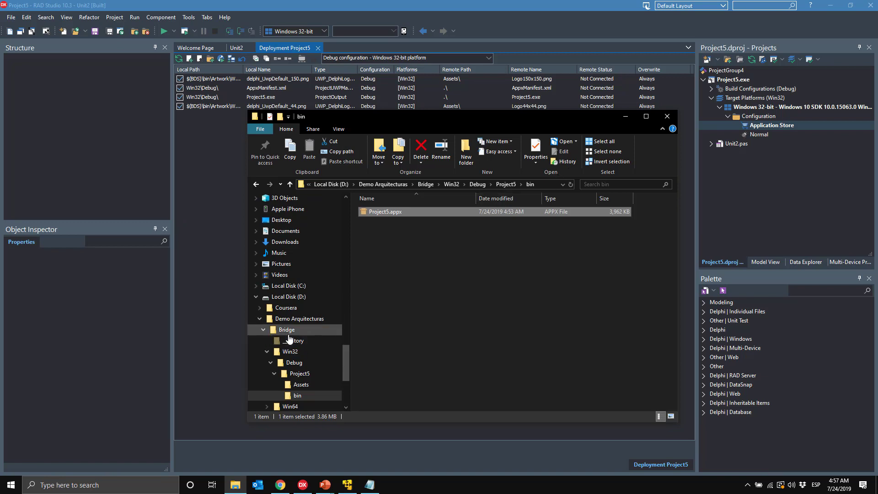
Step: Return to the Demo Arquitecturas folder and switch to the Windows XP virtual machine
click(302, 320)
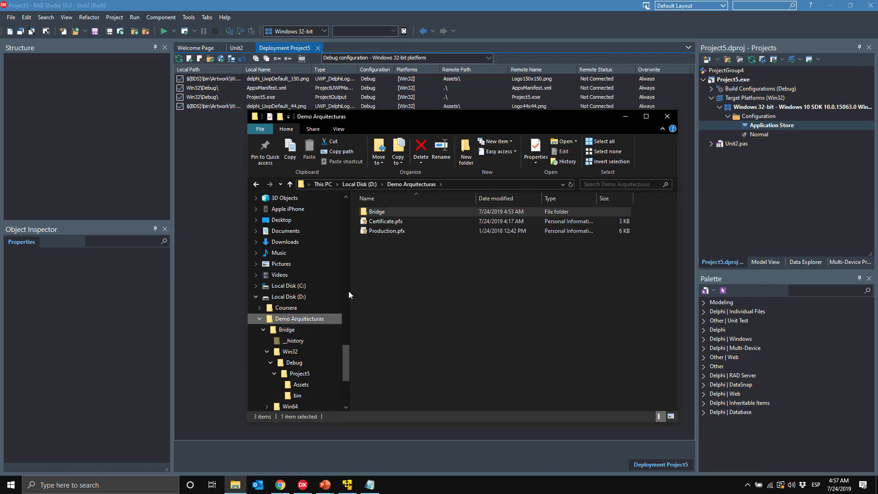
click(356, 487)
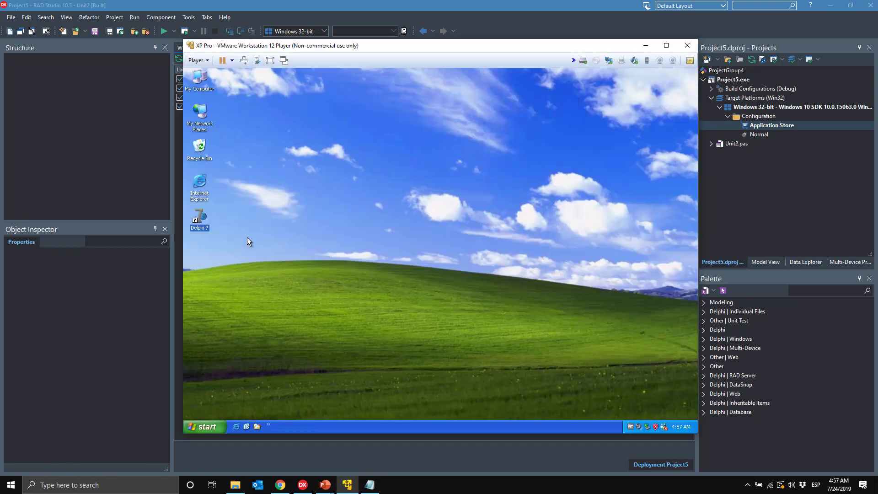
Step: Start Delphi 7 and browse to C:\Program Files in the XP file browser
double_click(201, 226)
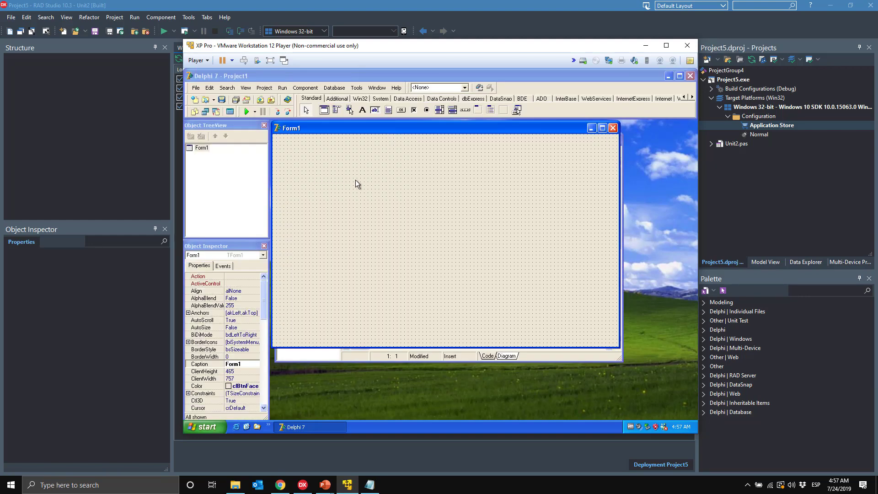
click(257, 427)
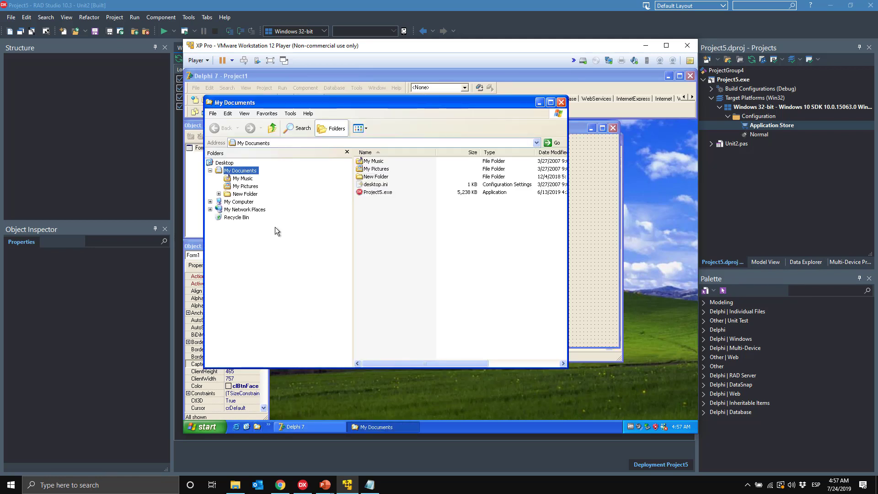
click(210, 201)
click(247, 210)
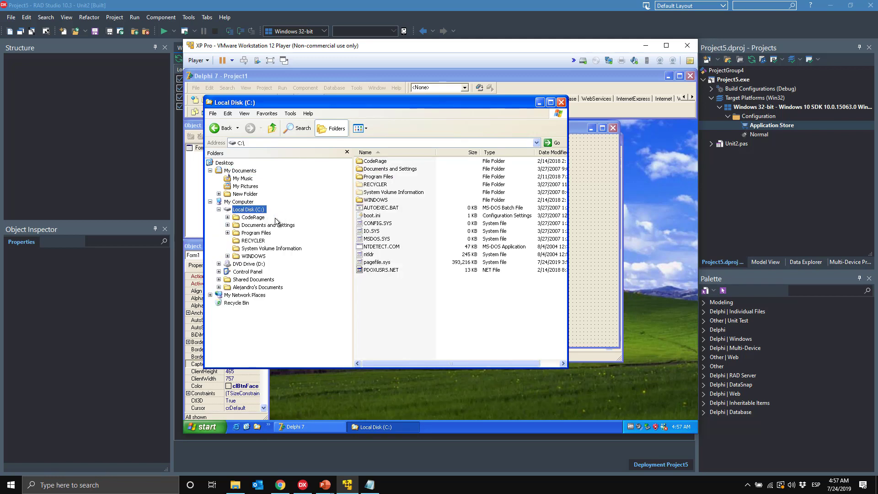
click(257, 233)
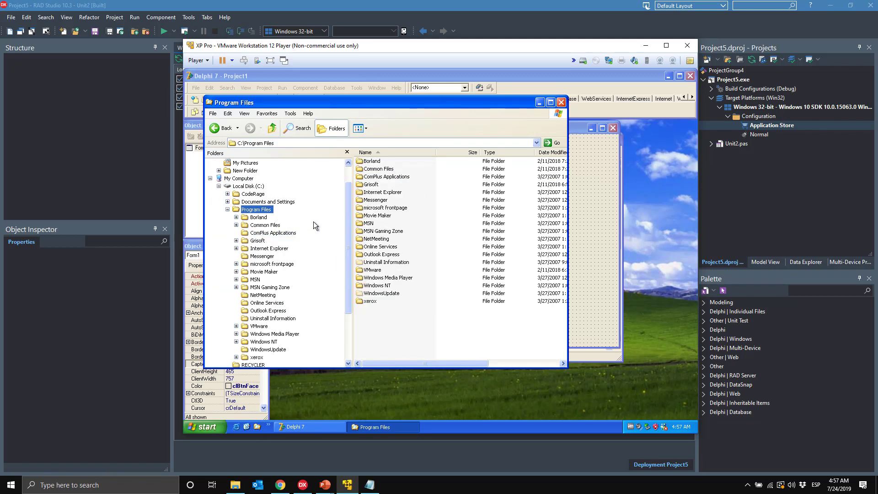
Step: Open richedit.dpr from Borland\Delphi7\Demos\RichEdit in Delphi 7
double_click(379, 162)
double_click(377, 162)
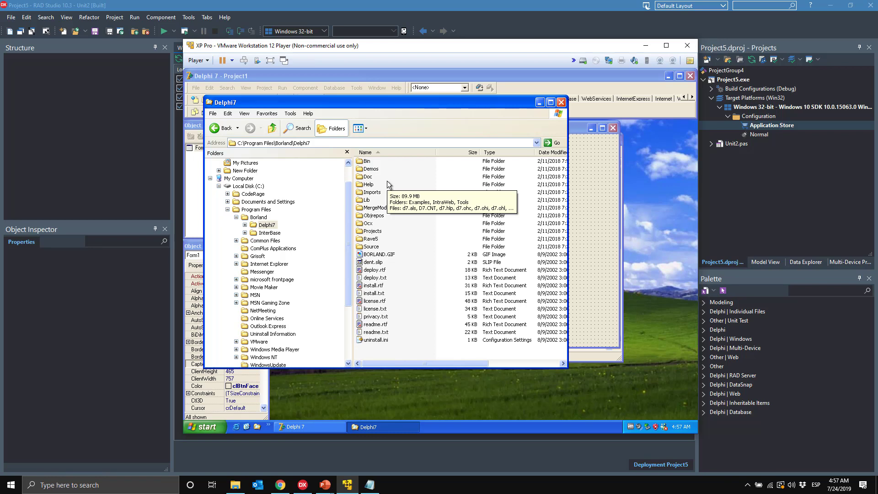
double_click(371, 169)
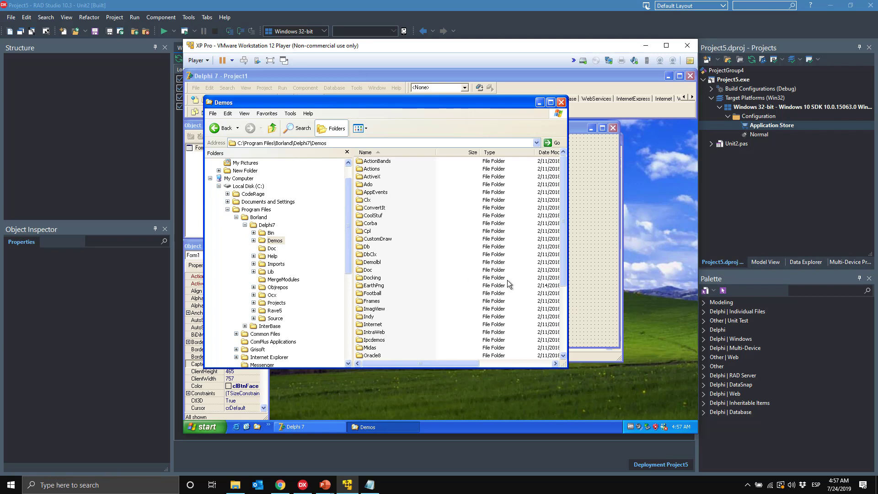
drag(562, 277, 563, 312)
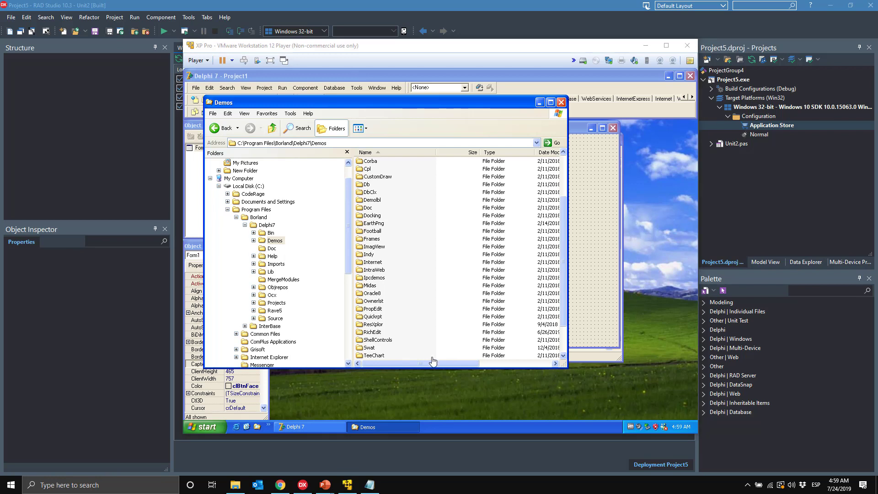
click(374, 339)
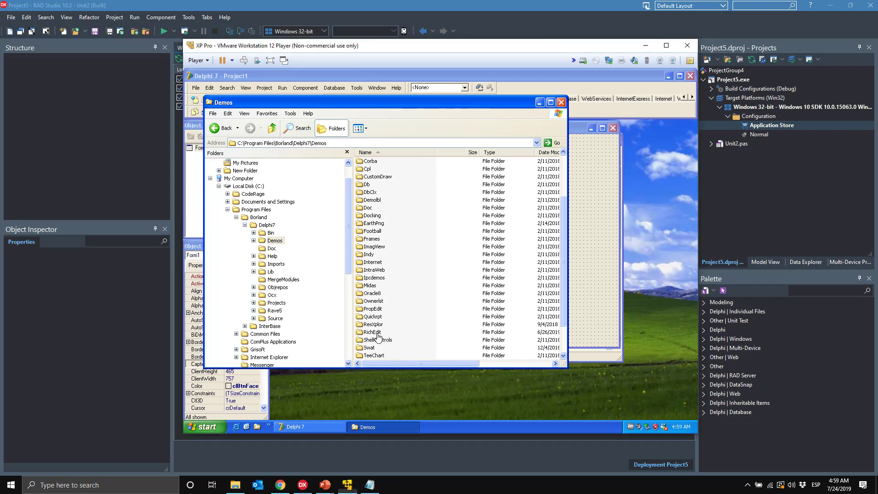
double_click(371, 331)
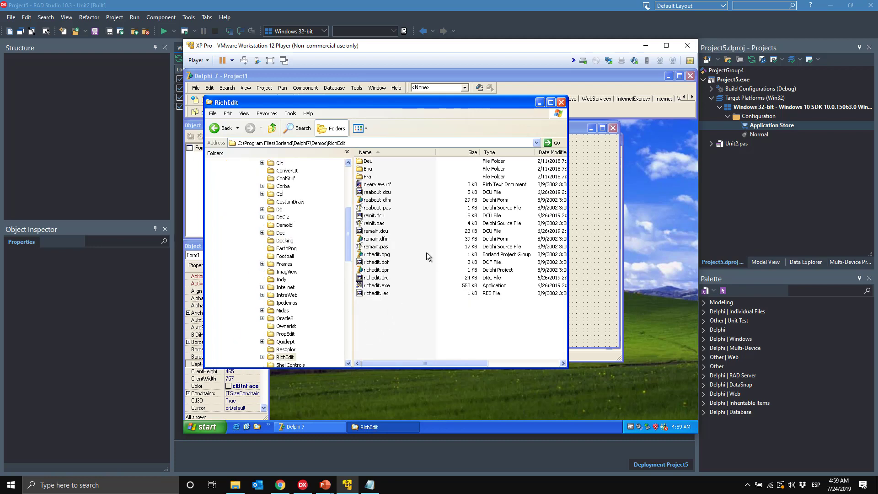
double_click(376, 271)
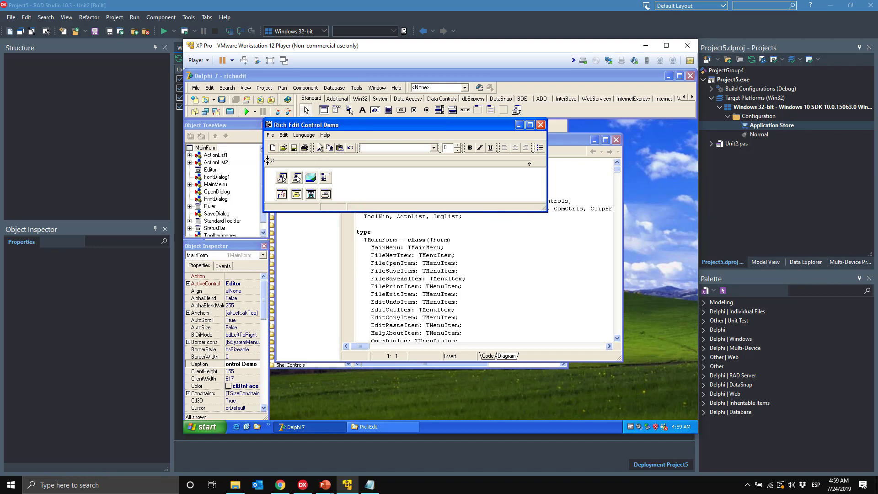
Step: Run the Rich Edit Control Demo and switch its language to French
click(247, 114)
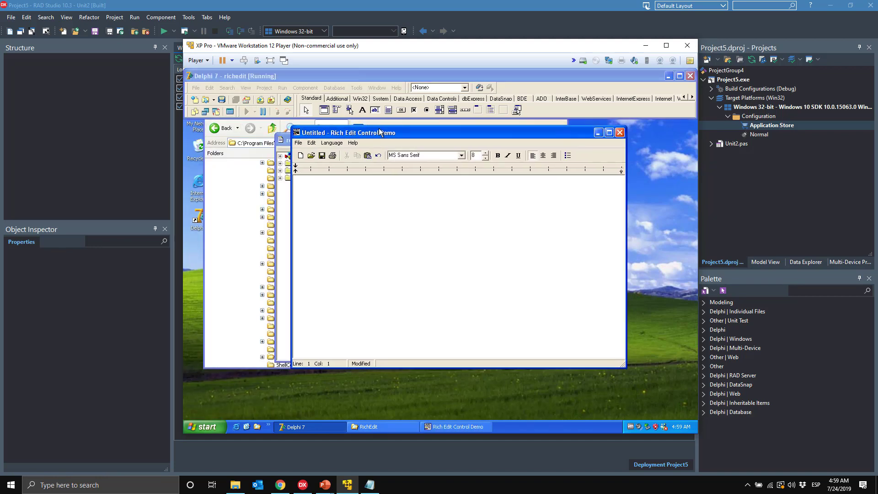
click(331, 142)
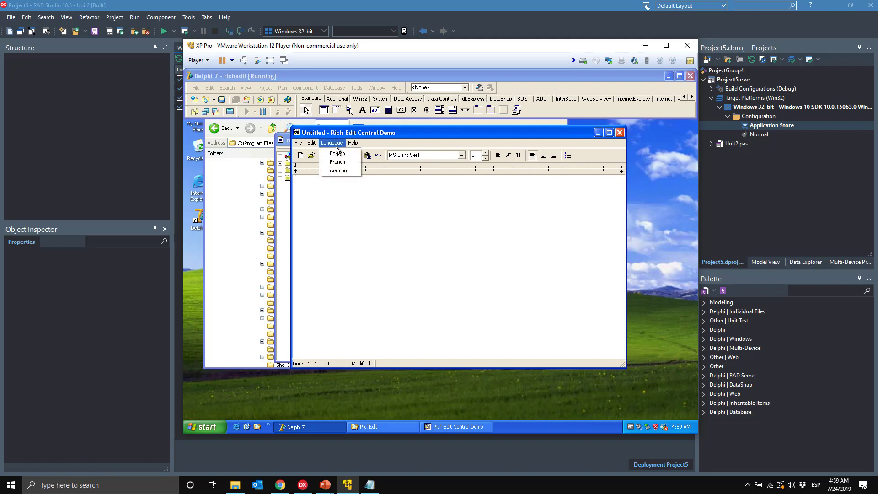
click(344, 163)
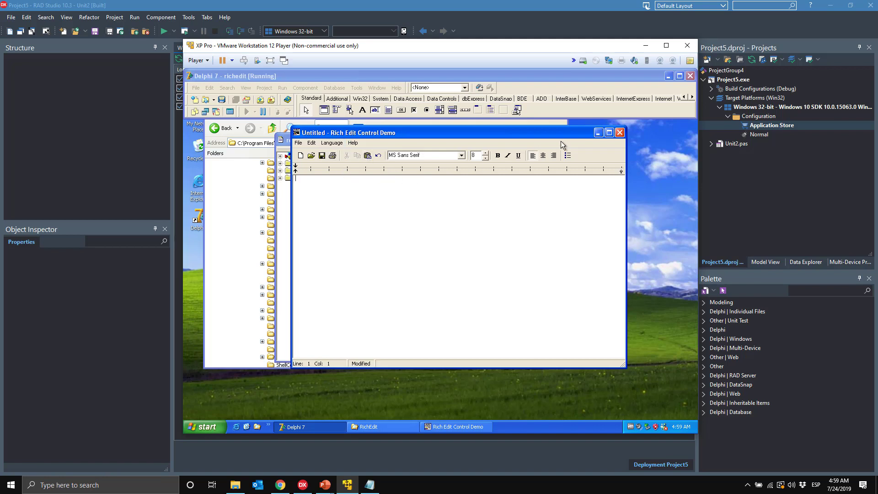
drag(523, 136, 533, 153)
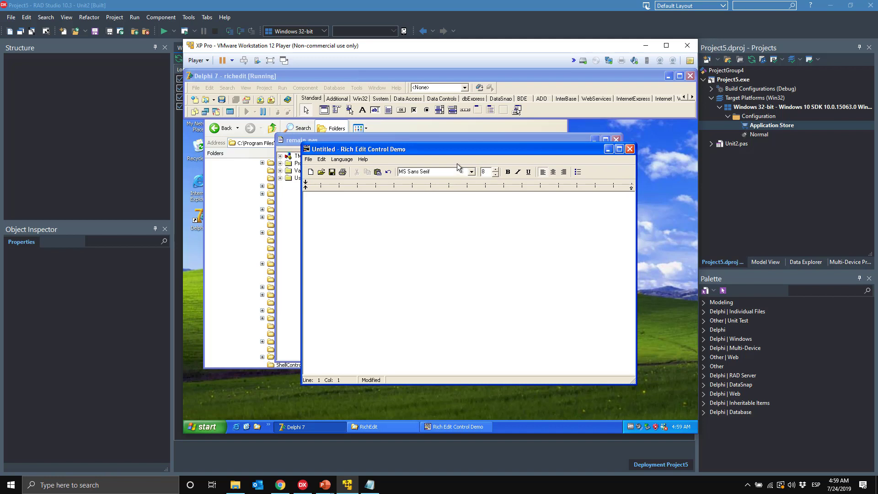
click(349, 159)
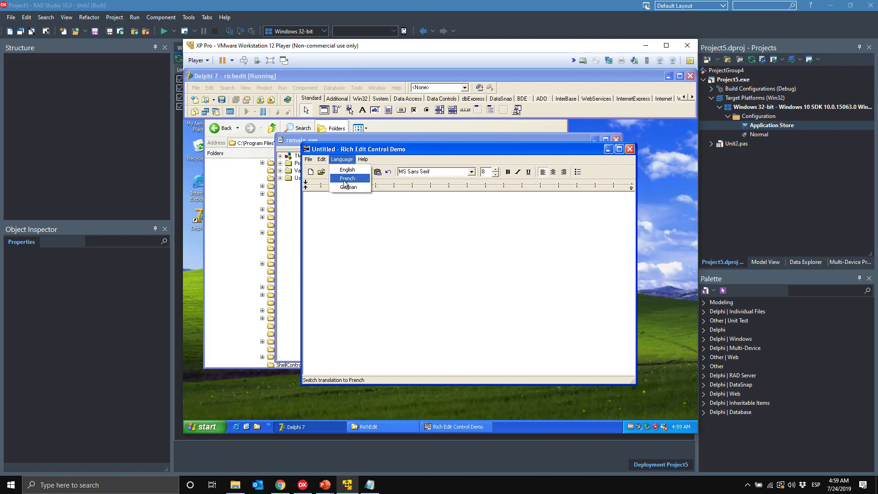
click(394, 200)
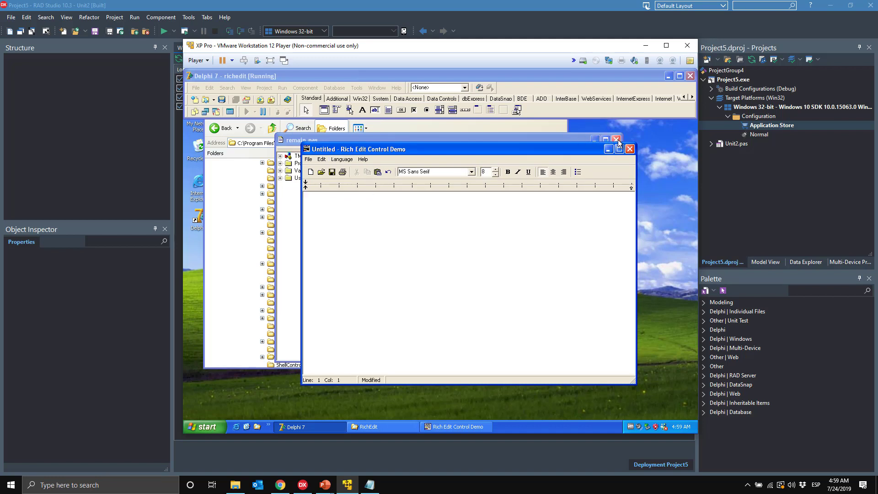
Step: Close the demo without saving the untitled document and return to the RichEdit folder
click(630, 149)
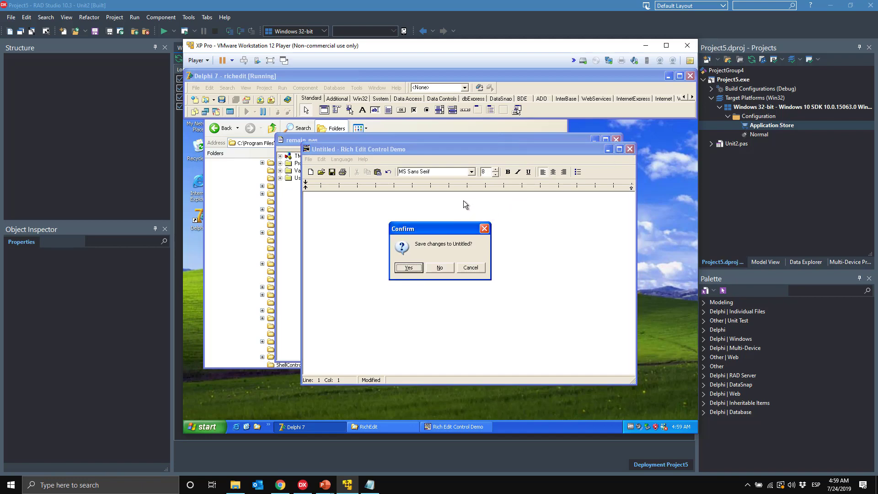
click(439, 269)
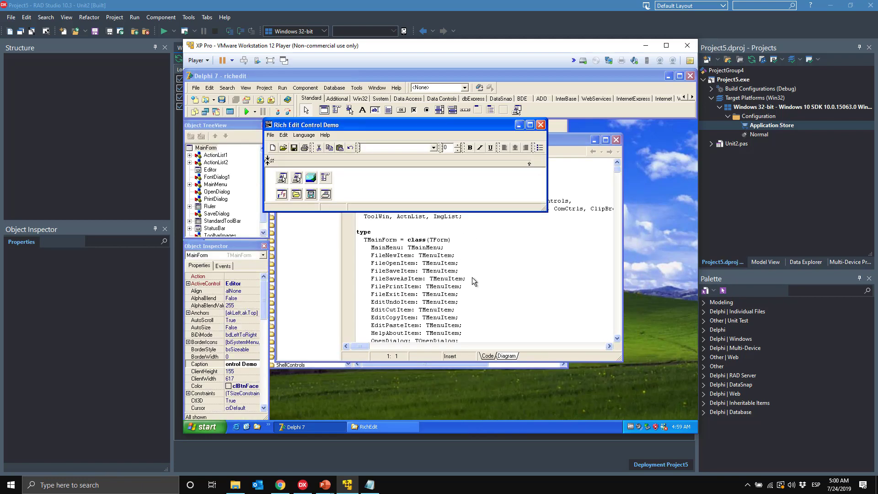
click(368, 425)
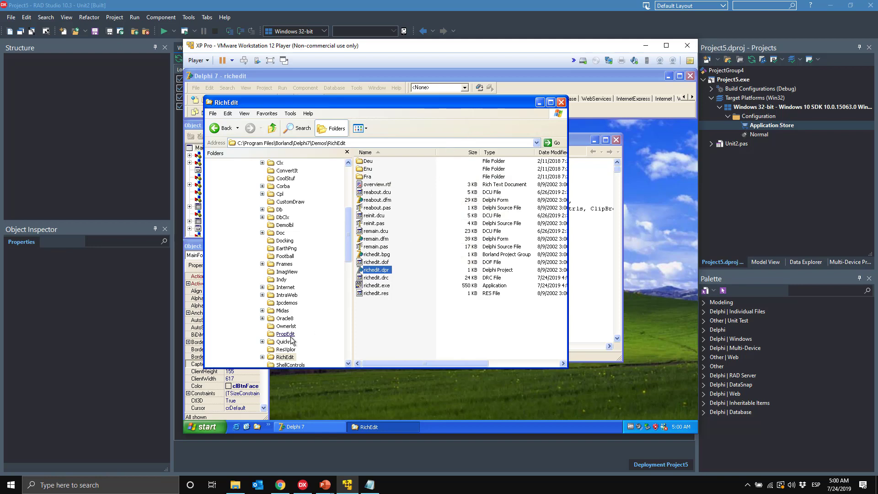
Step: Expand the XP RichEdit folder, then open D:\Demo Arquitecturas\RichEdit to view its source files
click(286, 357)
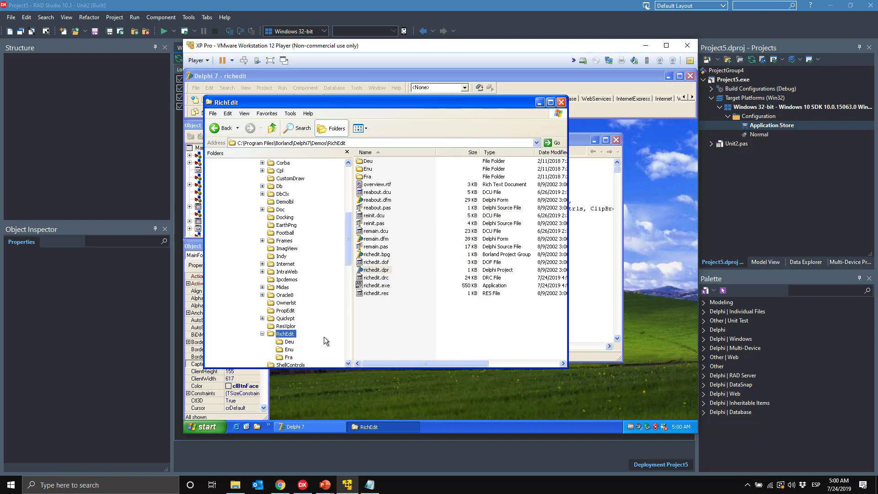
click(236, 484)
click(426, 304)
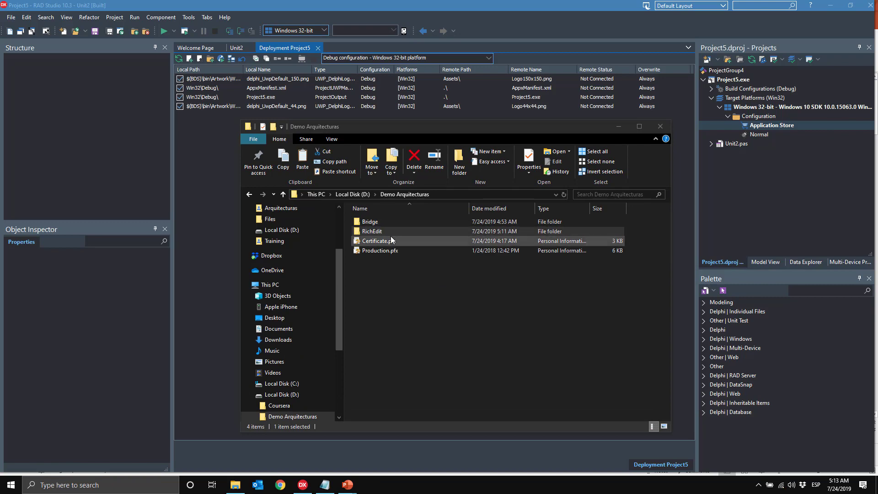
double_click(388, 233)
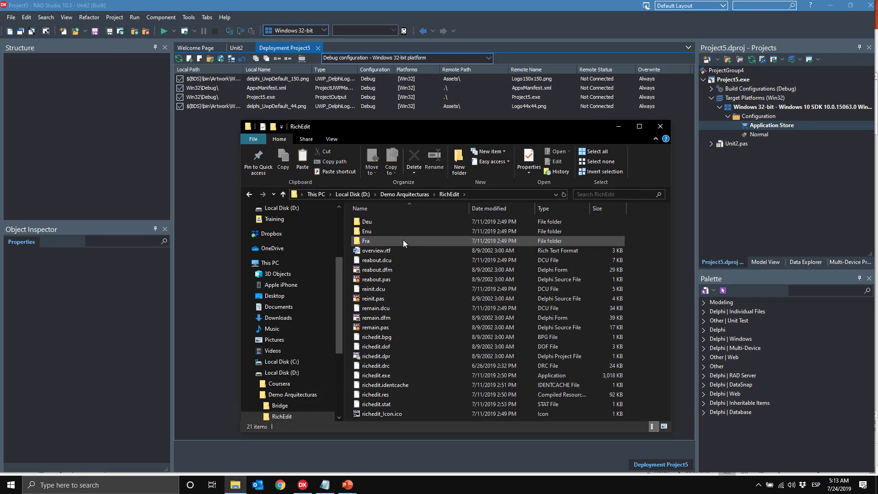
Step: Add D:\Demo Arquitecturas\RichEdit\richedit.dpr to ProjectGroup4 as an existing project
click(718, 69)
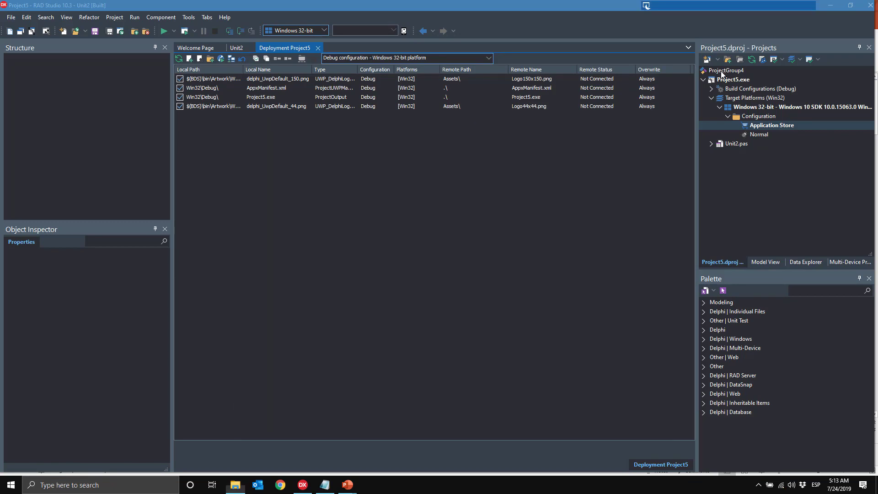
right_click(723, 71)
click(743, 88)
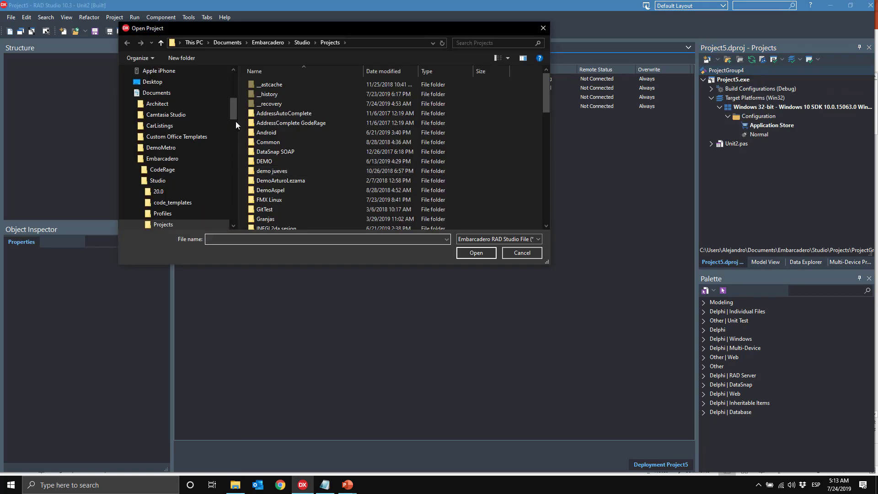
drag(233, 110, 231, 80)
click(181, 132)
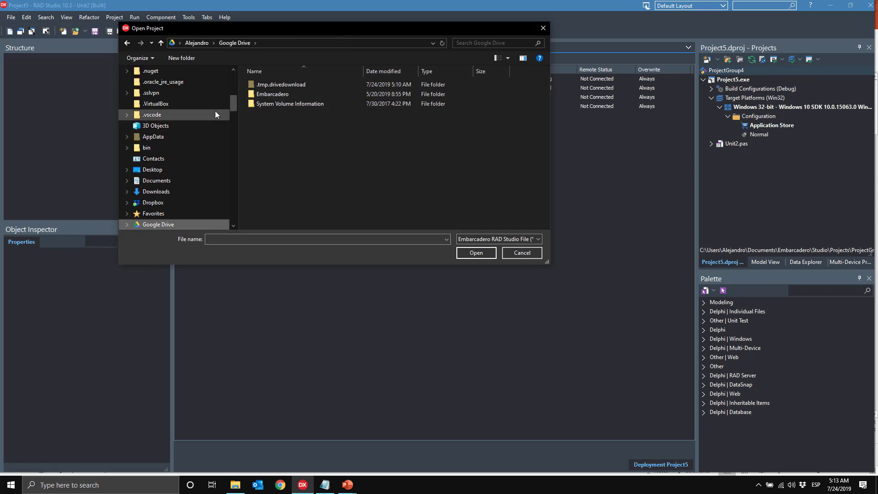
drag(239, 95, 243, 77)
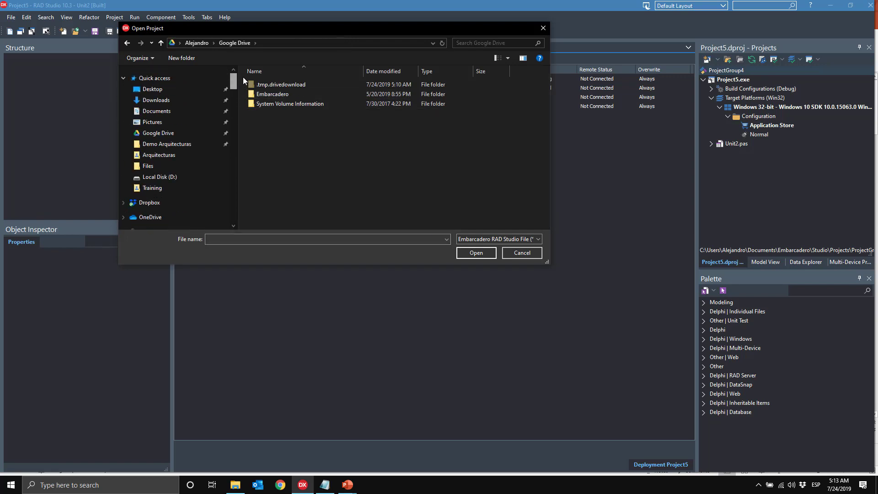
click(196, 144)
double_click(262, 96)
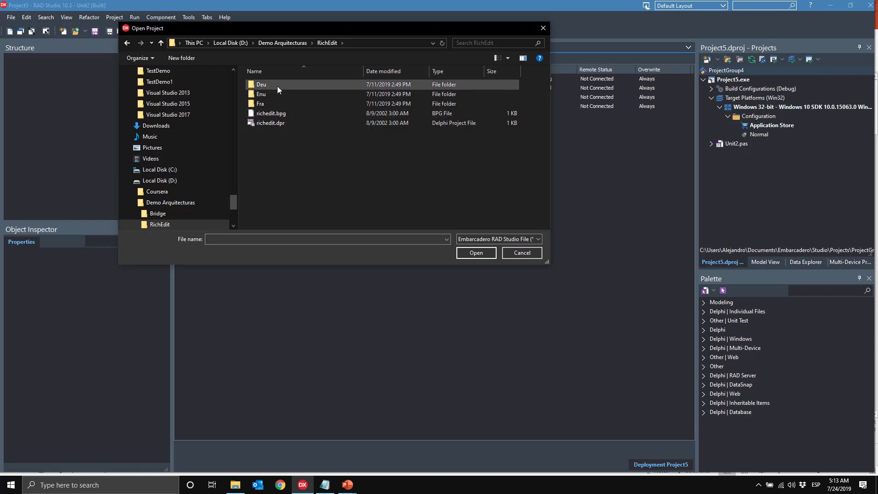
double_click(292, 125)
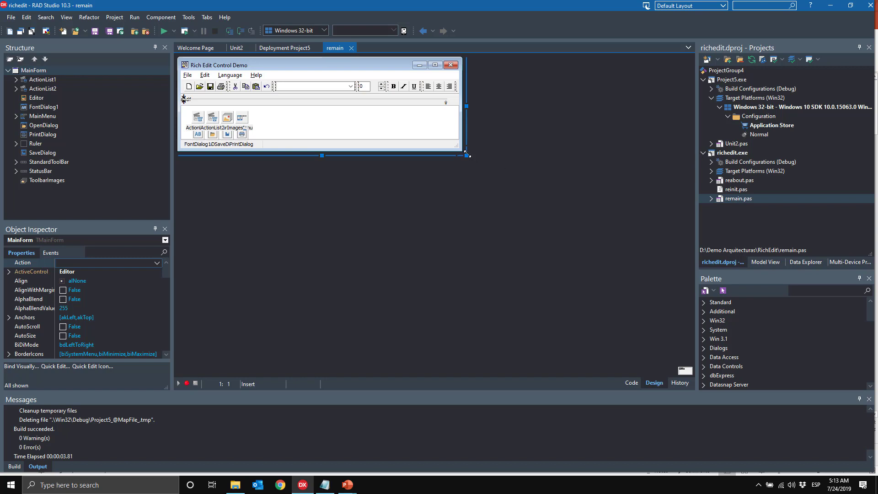
Step: Enlarge the Rich Edit Control Demo form and run it once to see its default look
drag(466, 156, 568, 269)
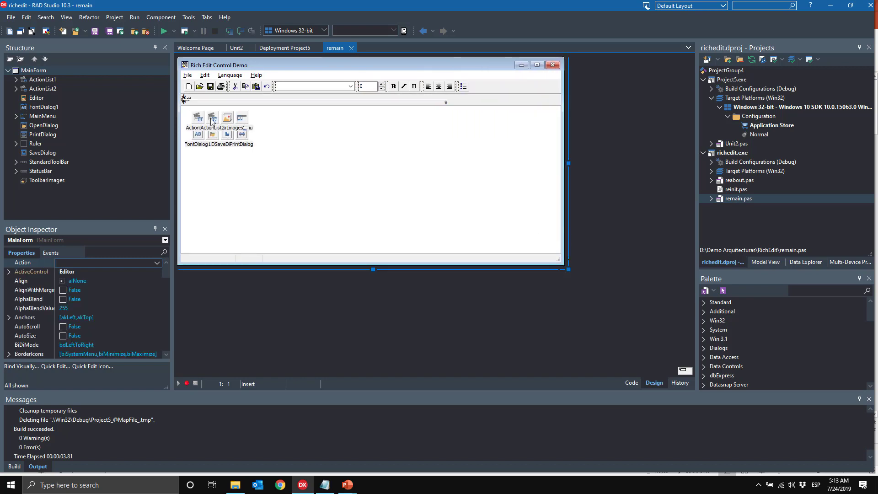
click(163, 32)
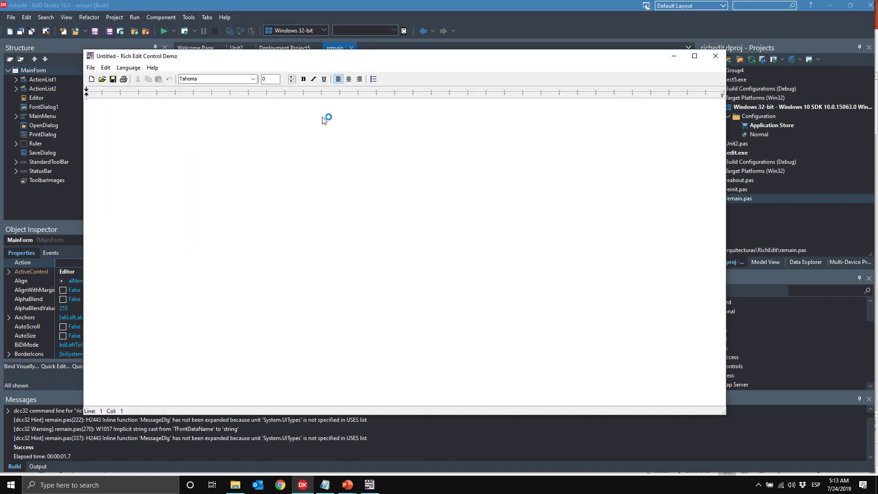
click(715, 56)
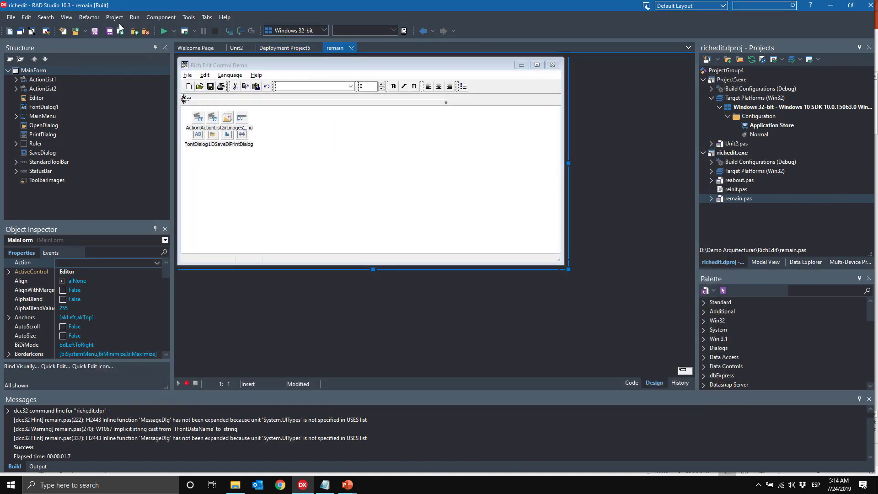
click(115, 17)
Step: Enable Windows10 Dark under Custom Styles, make it the default style, and save
click(130, 262)
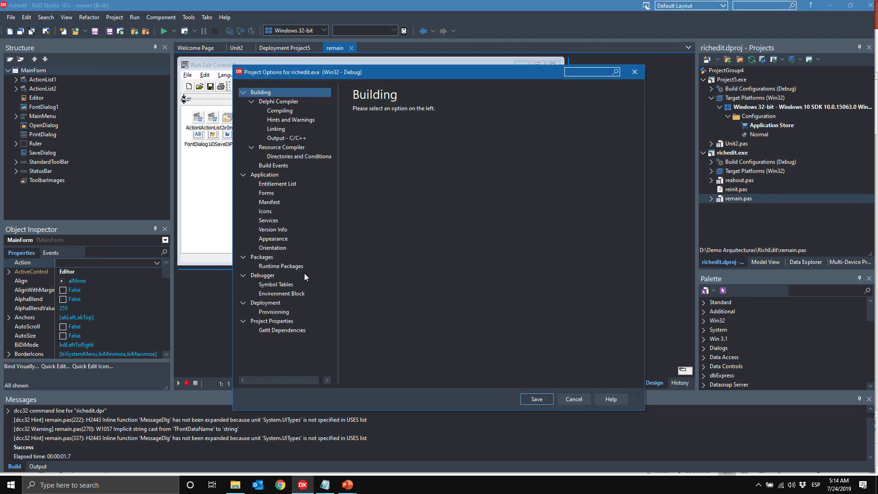
click(286, 238)
drag(622, 241, 627, 322)
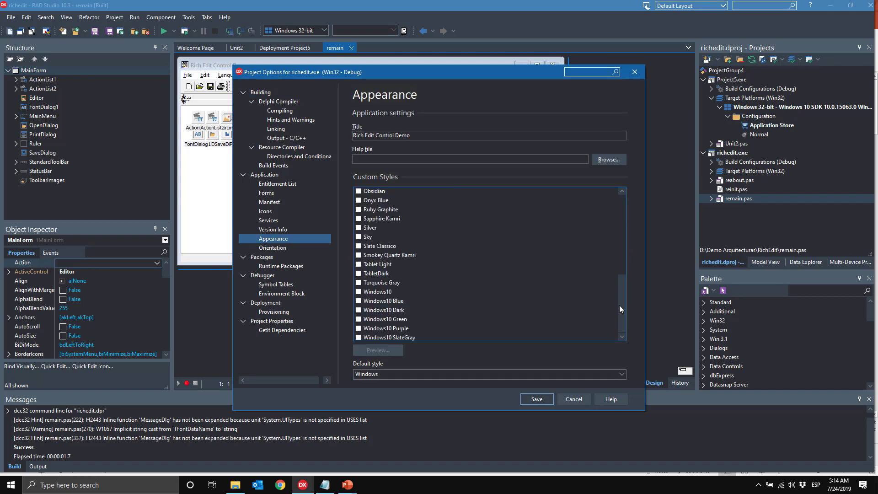
drag(621, 281, 622, 298)
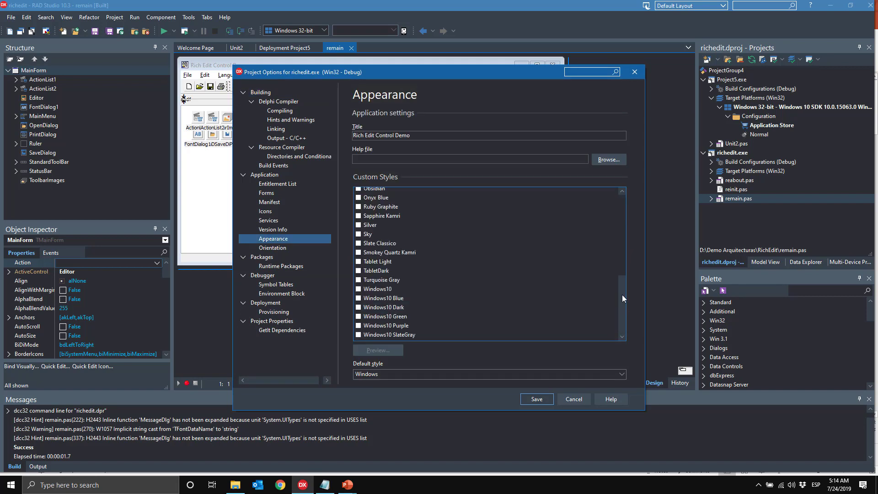
click(358, 307)
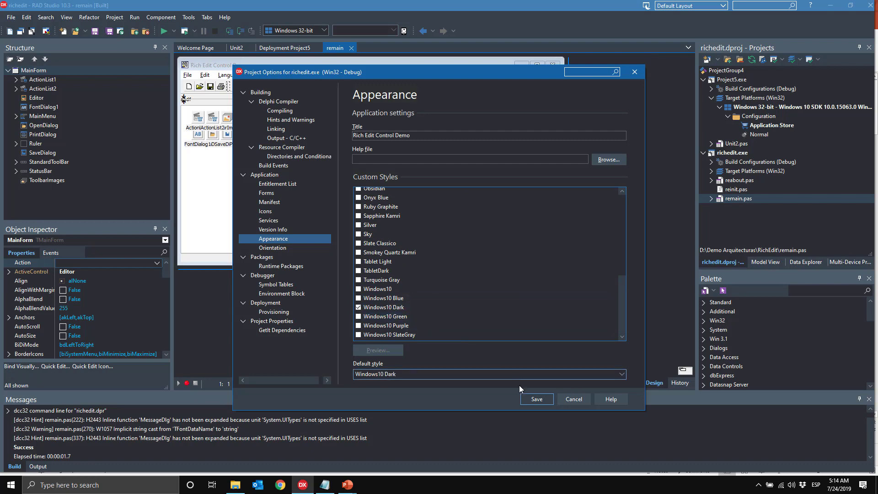
click(536, 399)
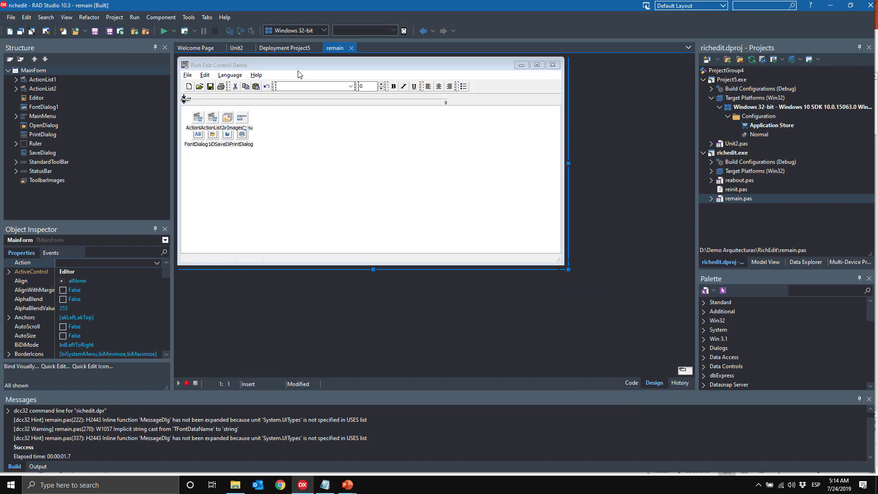
click(166, 31)
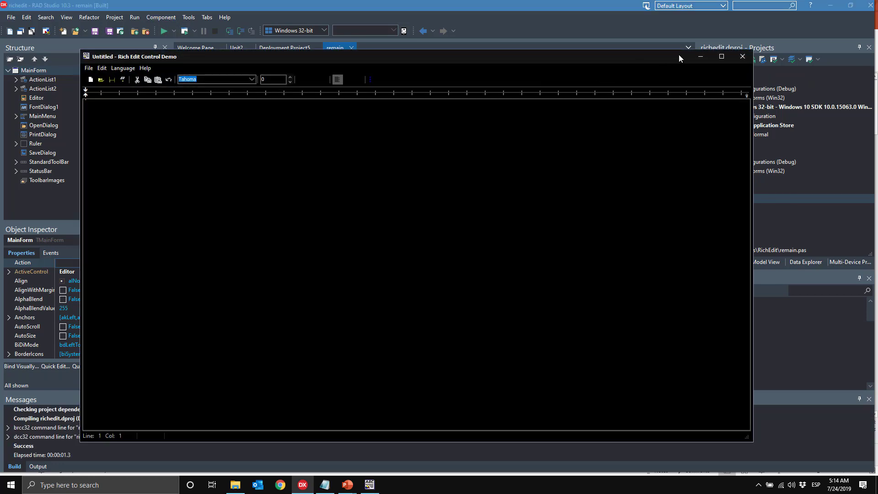
click(742, 56)
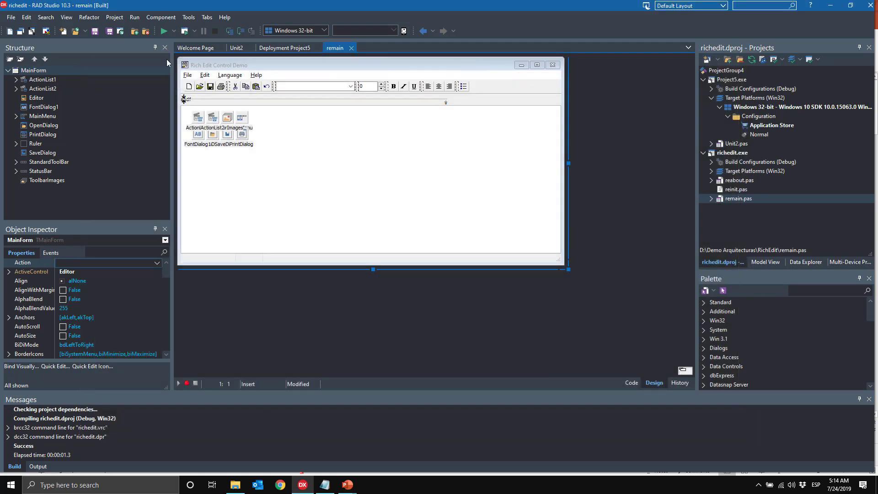
click(135, 18)
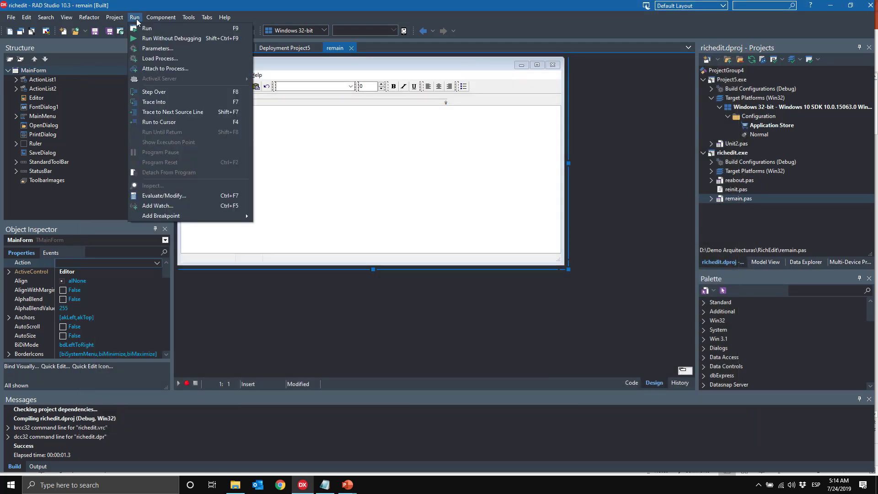
mouse_move(116, 19)
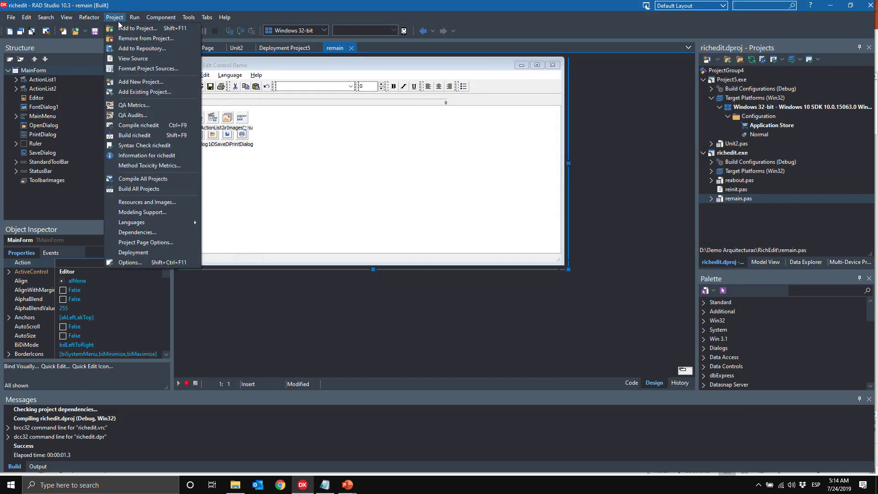
click(148, 262)
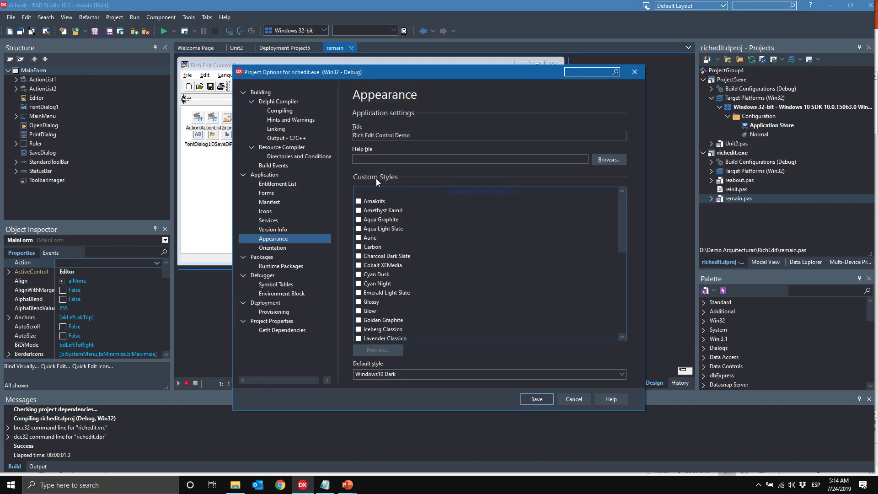
click(577, 399)
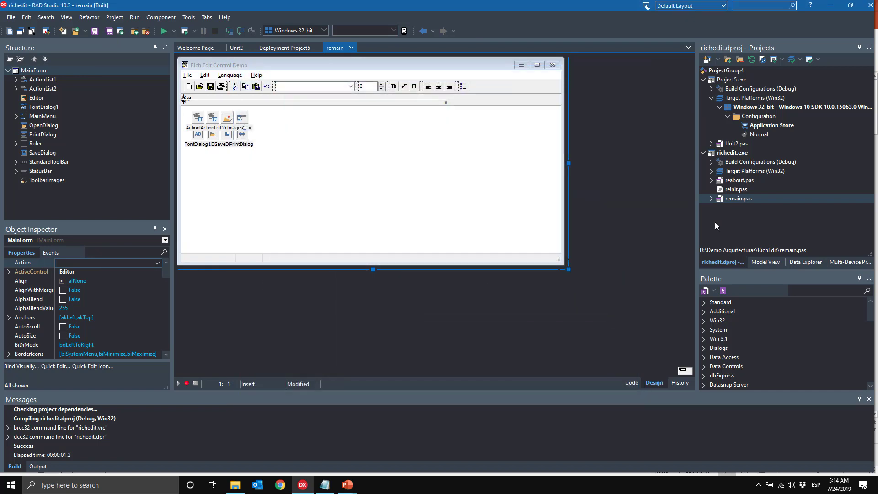
Step: Activate the Application Store configuration under richedit's Windows 32-bit target platform
click(710, 171)
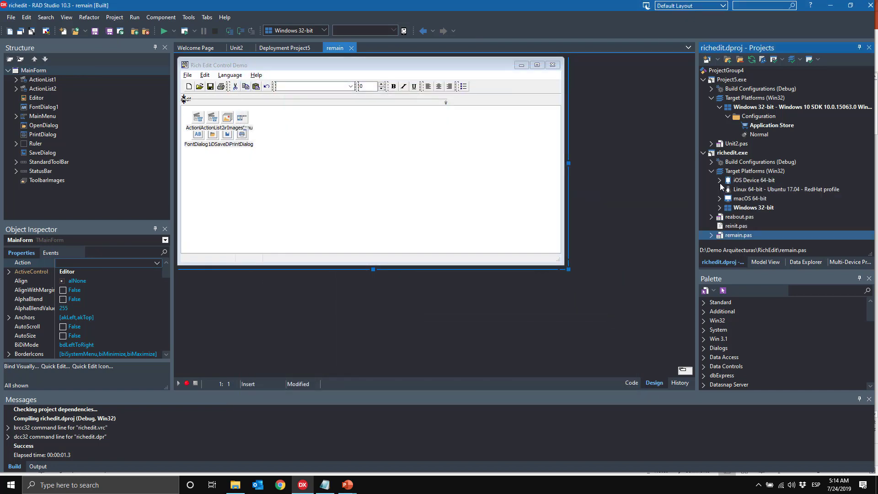
click(719, 207)
click(728, 217)
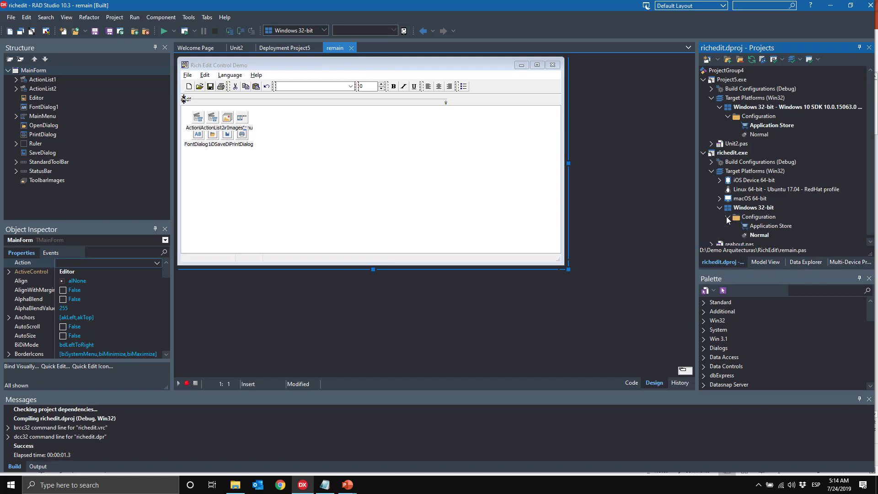
click(758, 229)
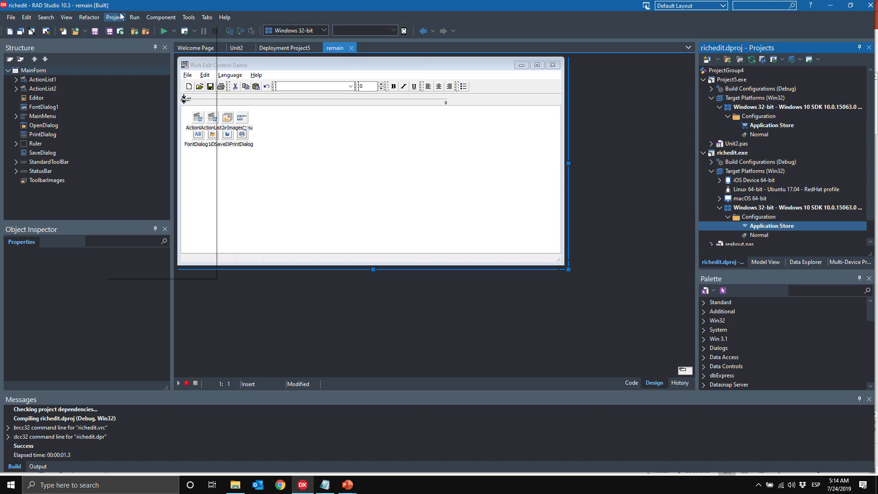
Step: Open richedit's Project Options at Deployment > Provisioning
click(114, 17)
click(187, 266)
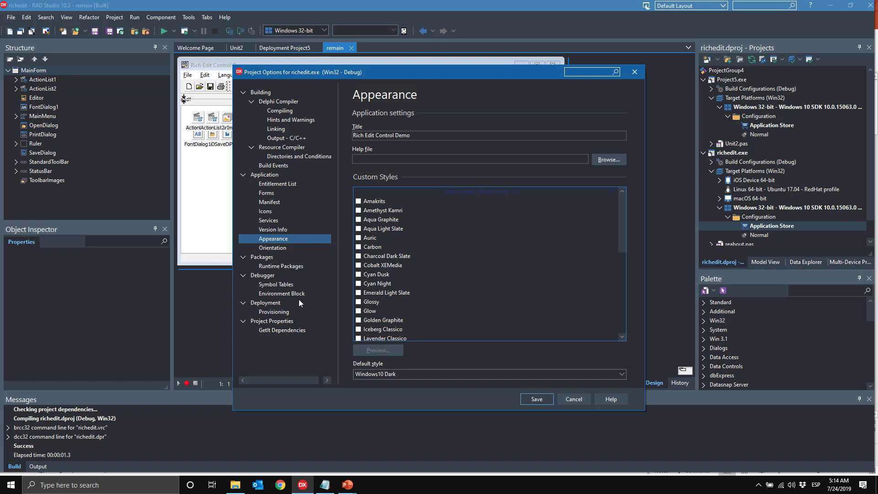
click(288, 310)
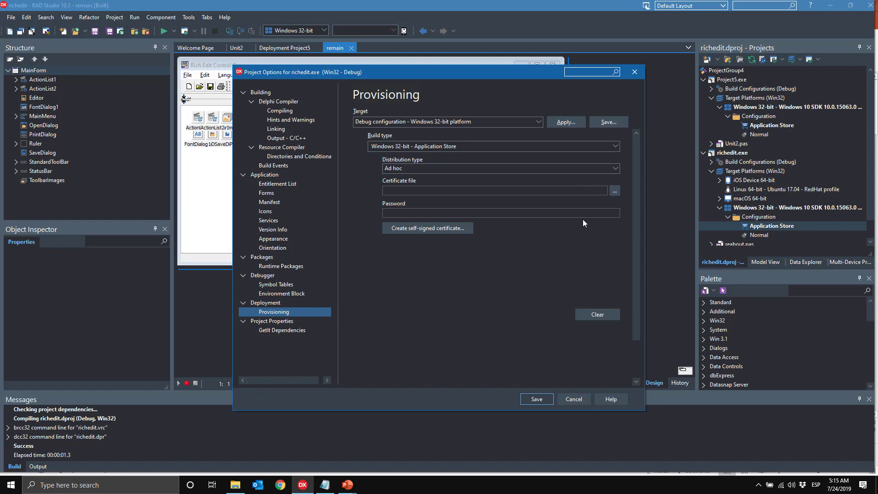
Step: Choose Production.pfx from Demo Arquitecturas as the signing certificate
click(615, 192)
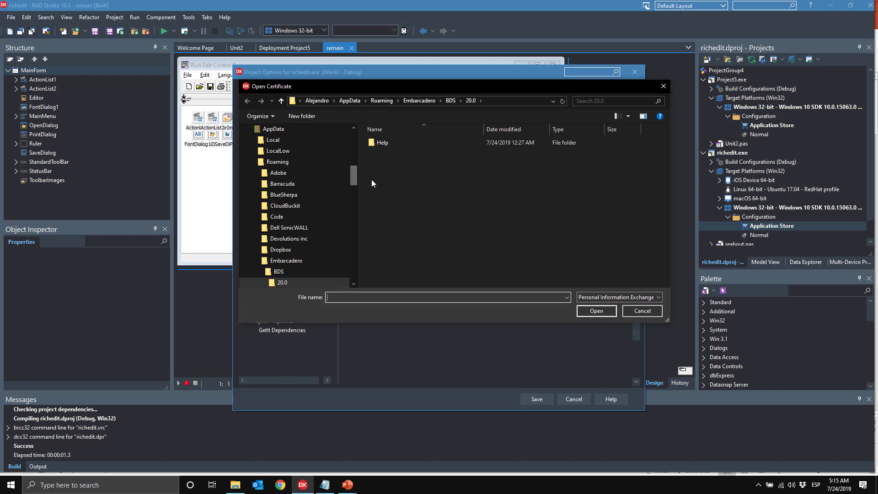
scroll(357, 171, up, 10)
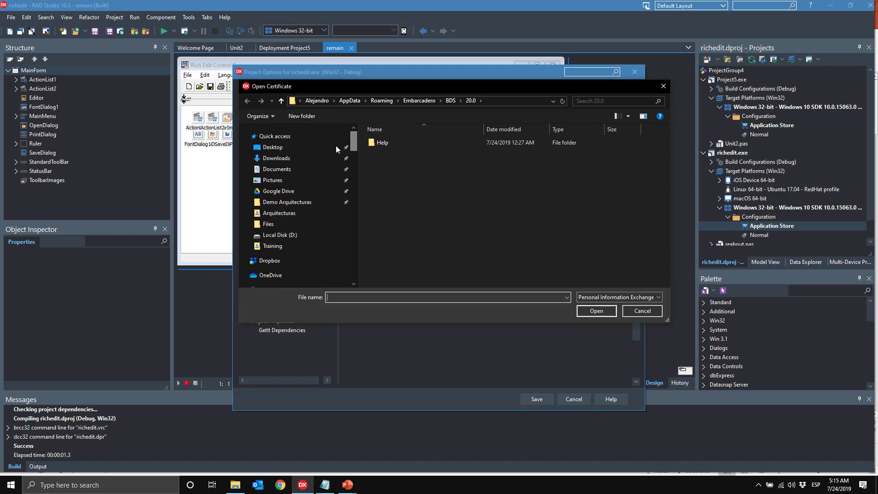
click(299, 203)
click(411, 174)
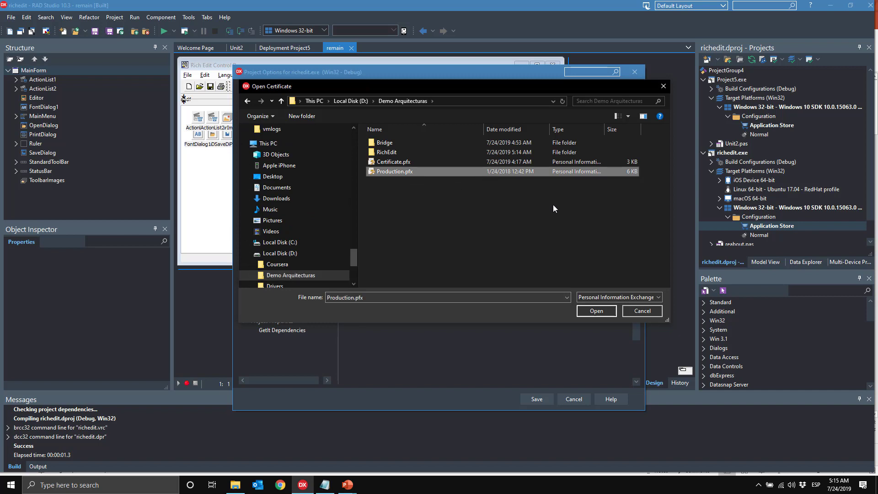
click(606, 310)
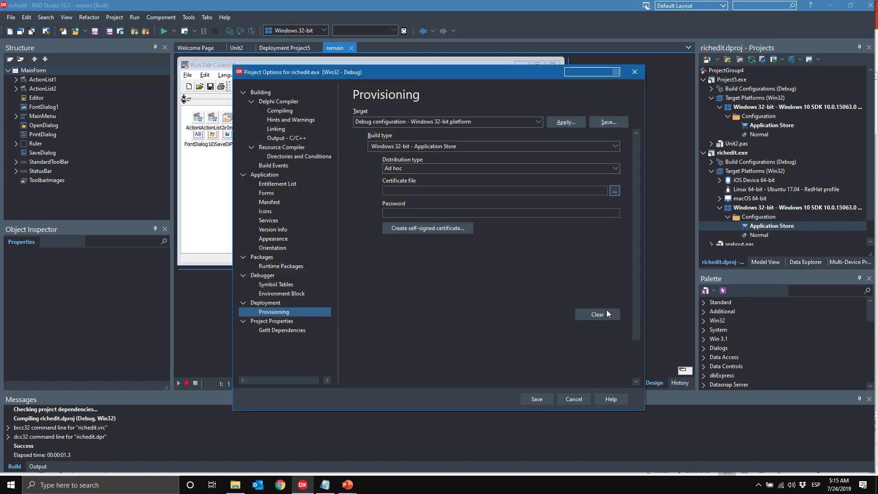
Step: Enter the certificate password, save the provisioning settings and close Project Options
click(455, 210)
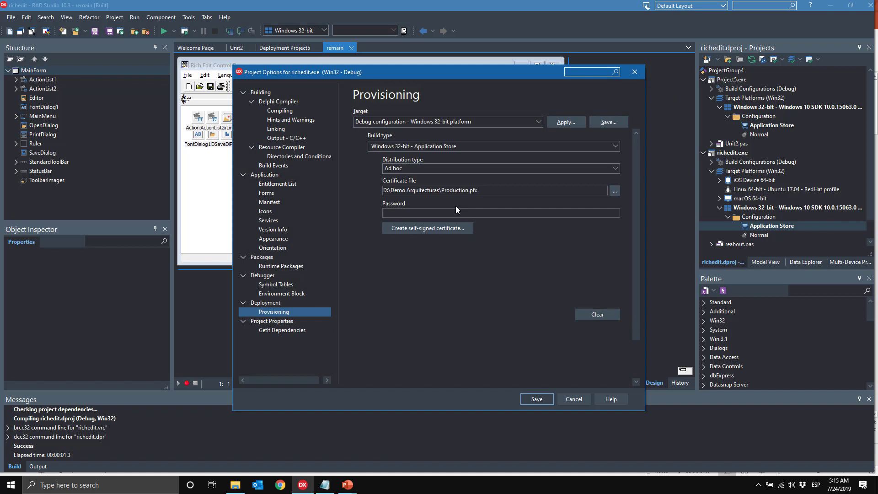
text(1234567890)
click(538, 399)
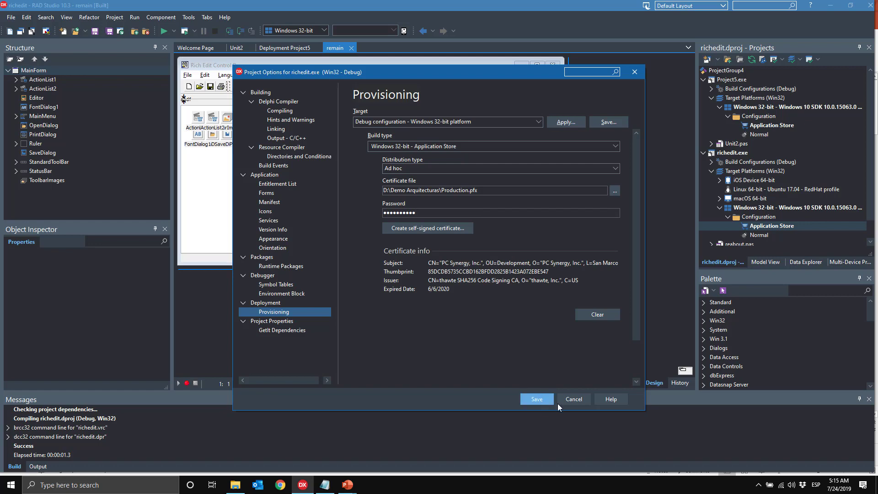
click(561, 404)
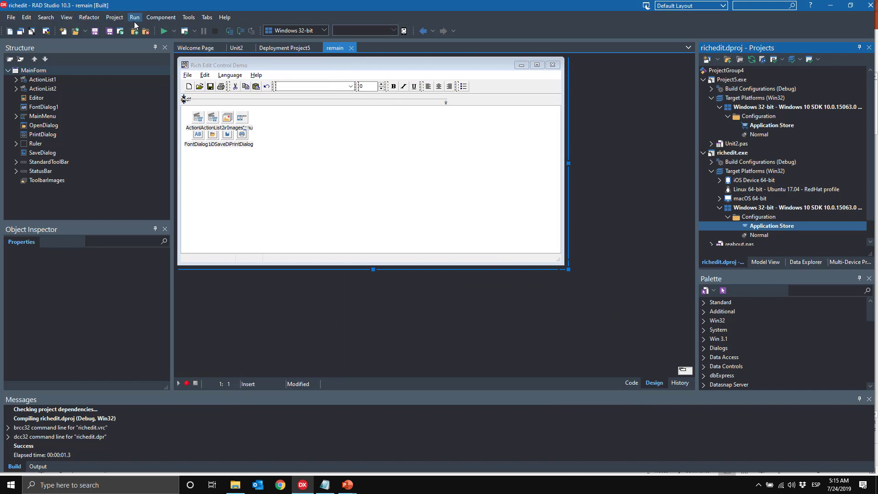
Step: Deploy richedit.exe as an app package, then bring up the RichEdit project folder in File Explorer
click(115, 17)
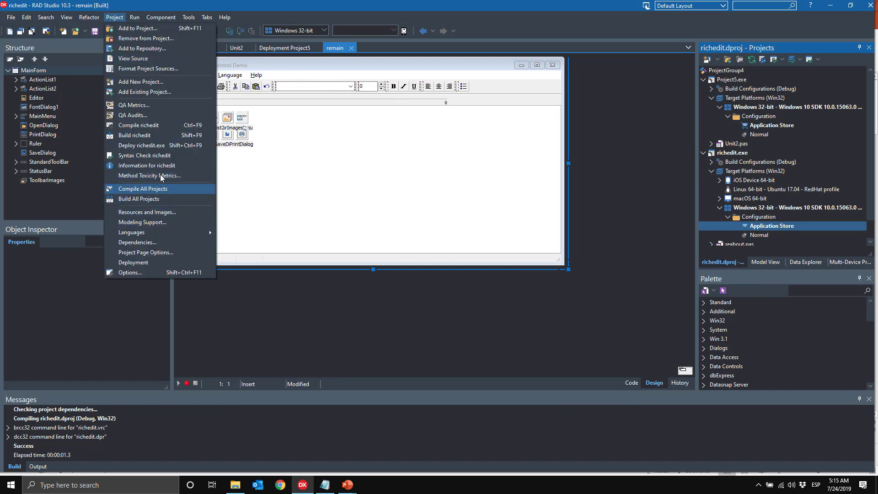
click(141, 146)
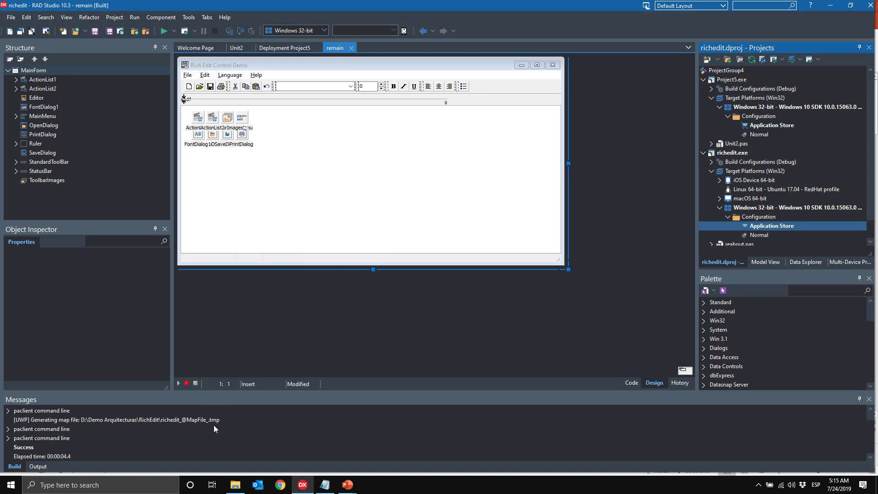
click(235, 485)
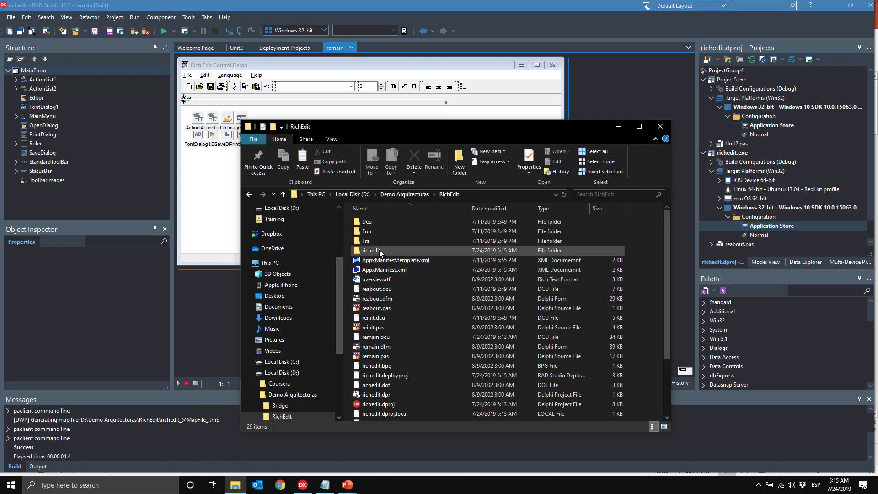
Step: Browse into RichEdit\richedit\bin and open the 1,234 KB richedit.appx package
scroll(254, 325, down, 3)
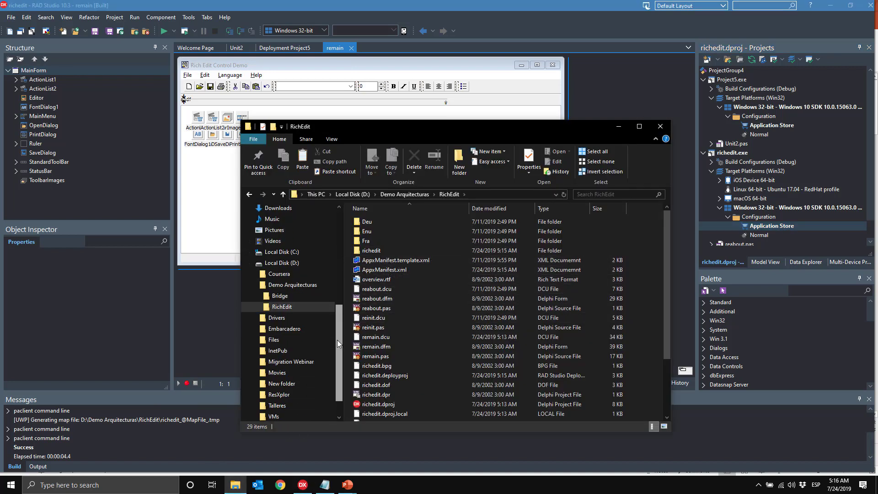
click(256, 306)
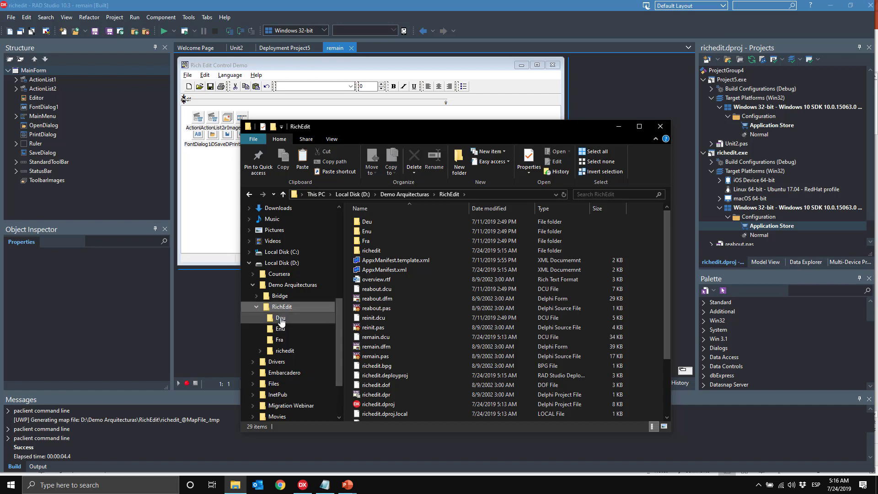
click(284, 350)
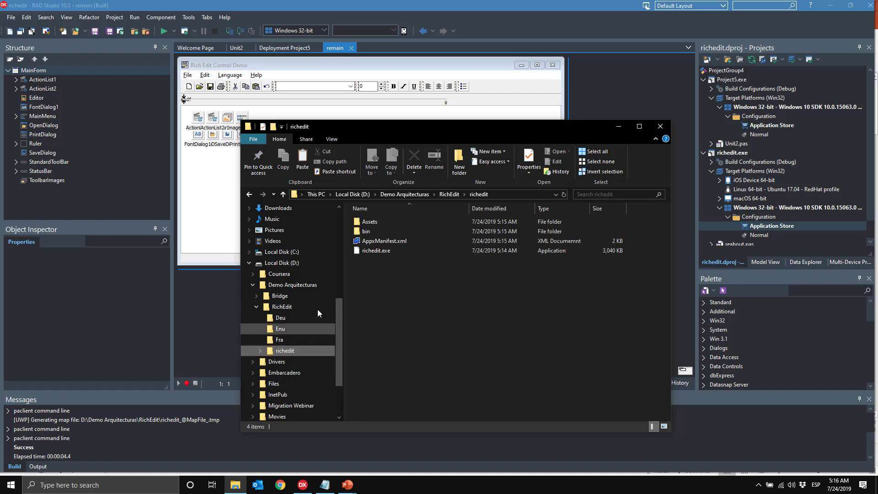
double_click(379, 231)
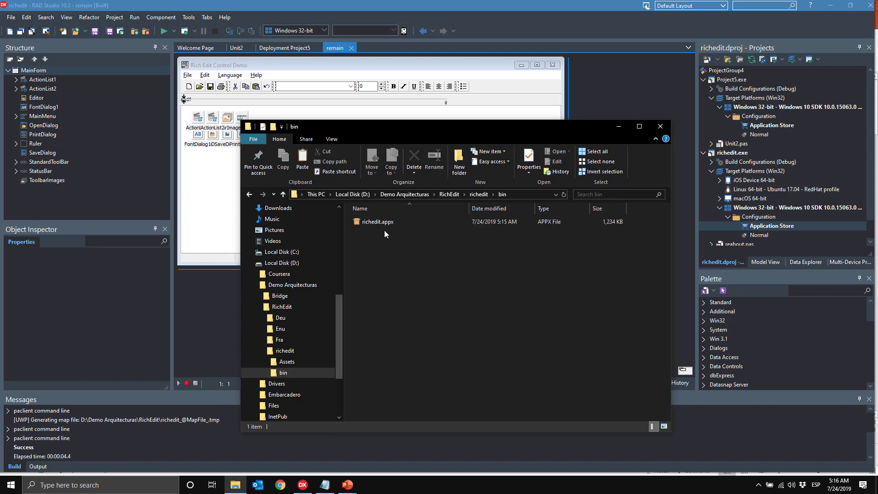
double_click(385, 221)
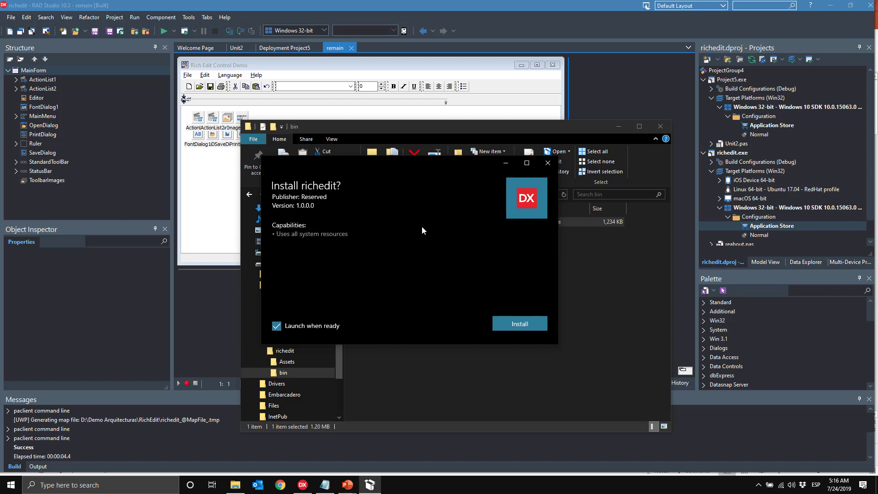
Step: Install richedit, move the launched dark-styled demo window, and browse its File and Language menus
click(544, 324)
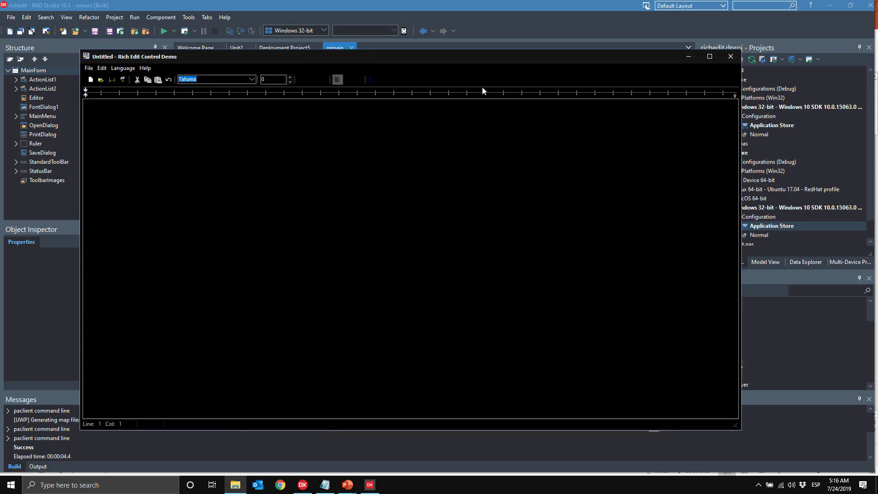
drag(427, 56, 479, 67)
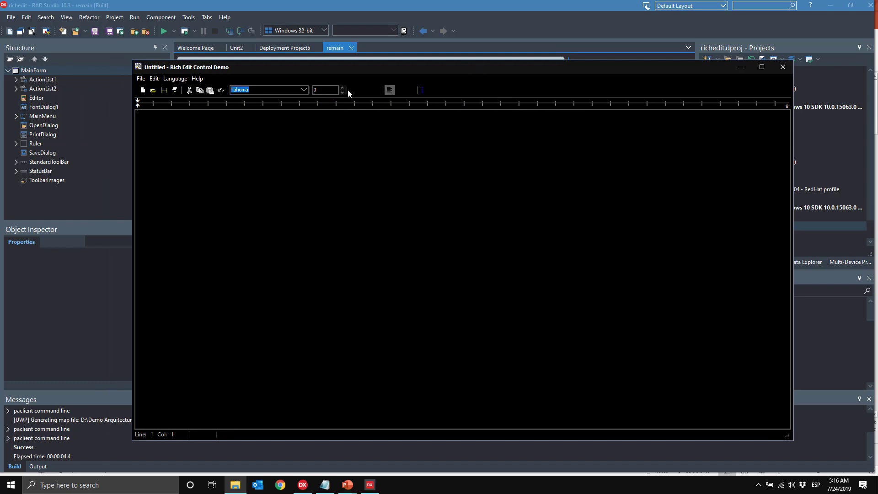
click(141, 79)
click(190, 79)
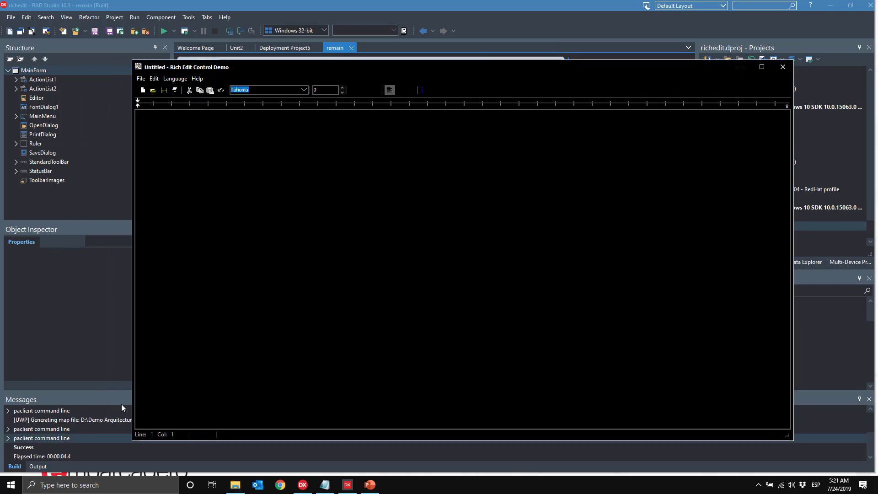
click(11, 484)
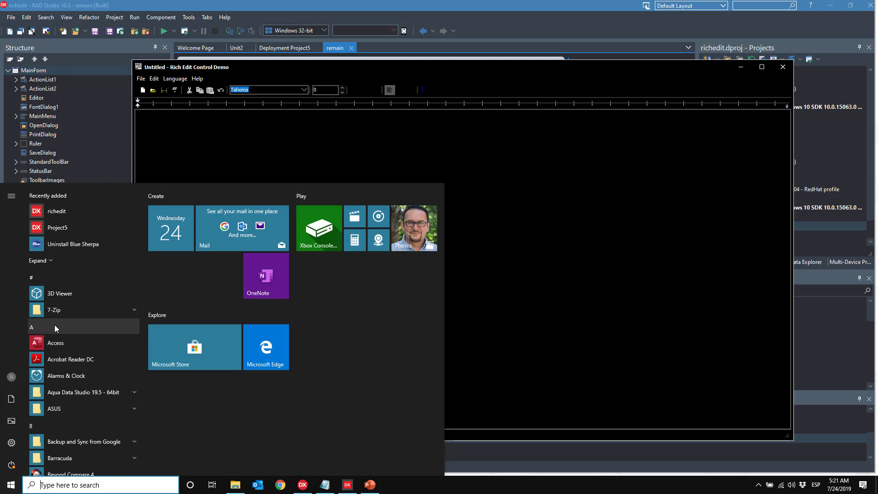
Step: Search 'add' to open Add or remove programs, then switch to the 'Creación de .appx' slide
text(add)
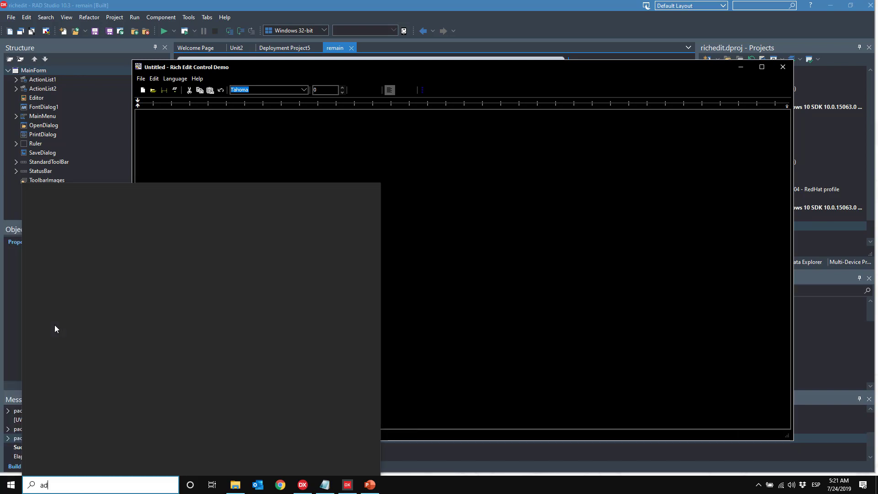
click(98, 226)
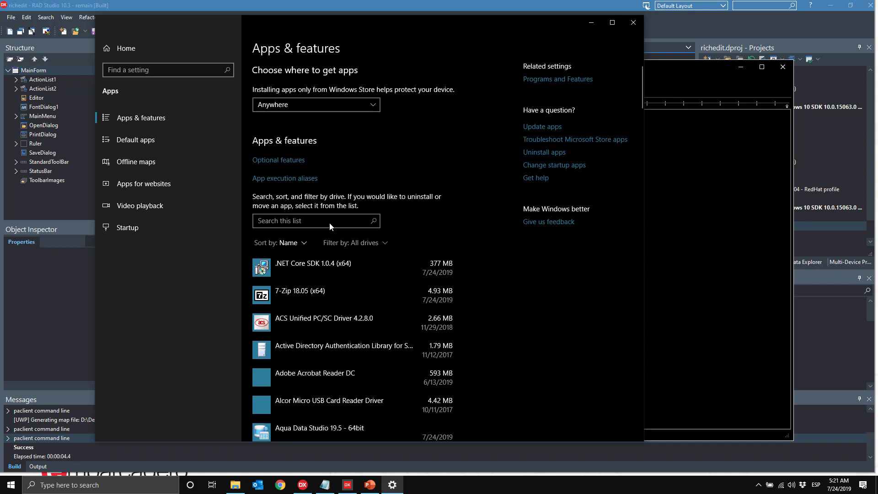
click(369, 484)
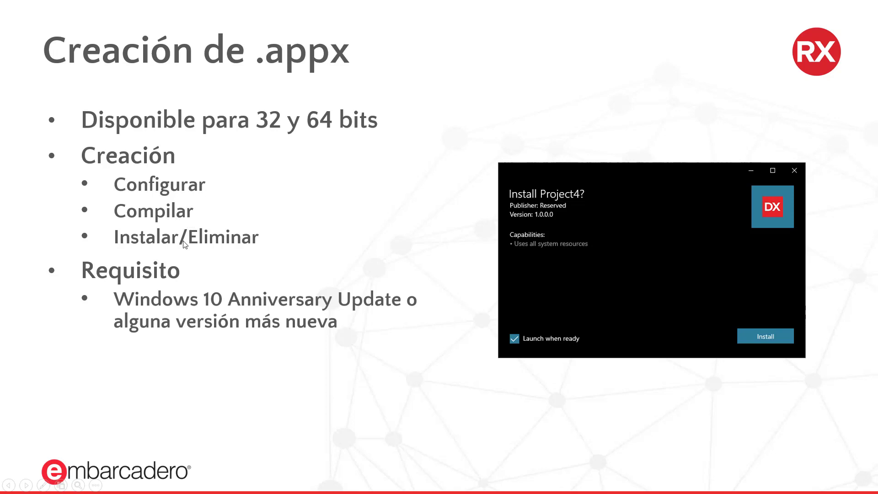
Step: Return to Apps & features and filter the installed apps list by 'proje'
key(super)
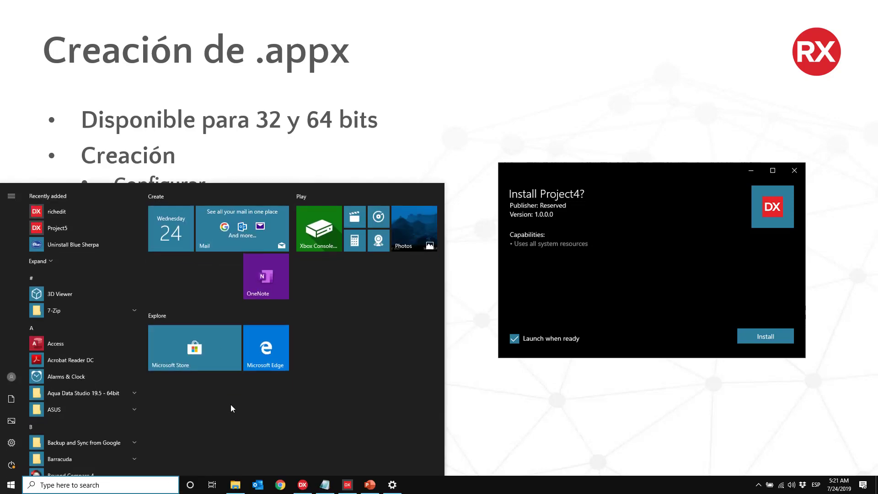
click(391, 488)
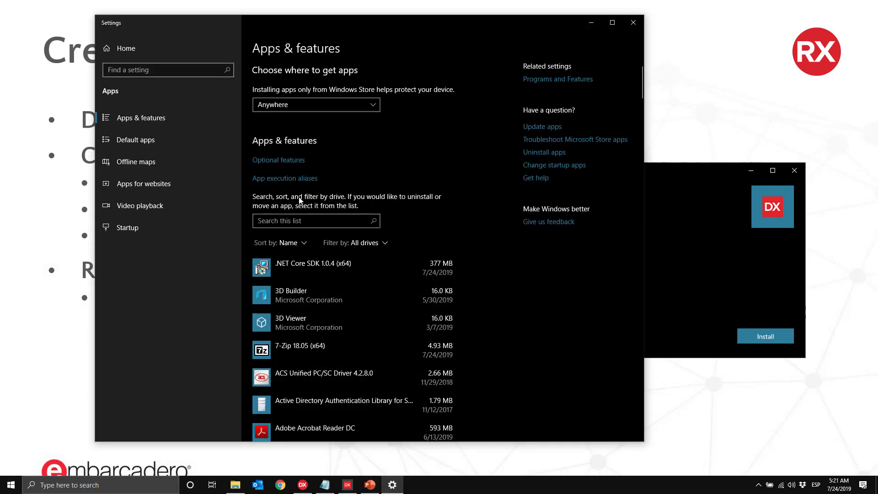
click(299, 223)
text(pro)
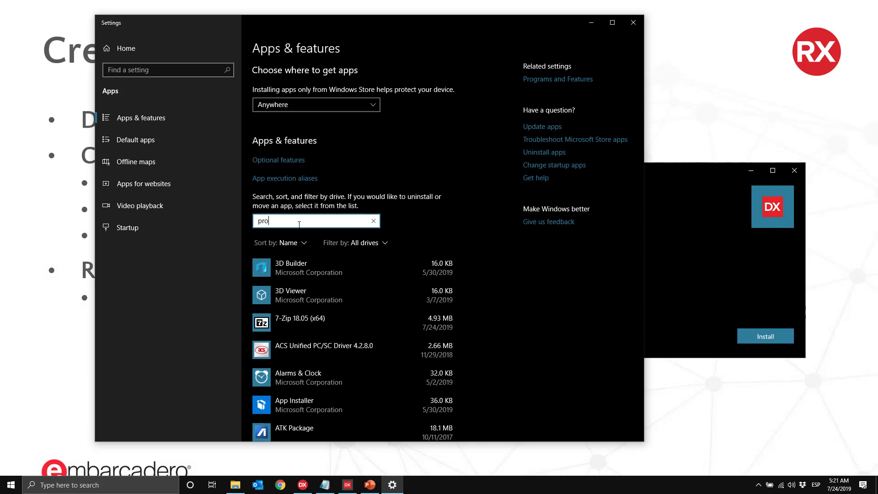
text(je)
Step: Uninstall Project5, confirming the prompt, and close Settings
click(389, 277)
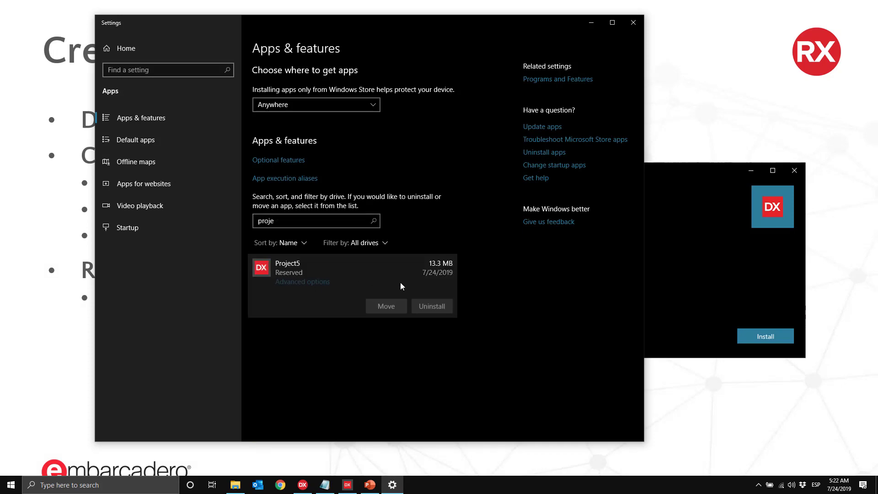
click(429, 307)
click(465, 288)
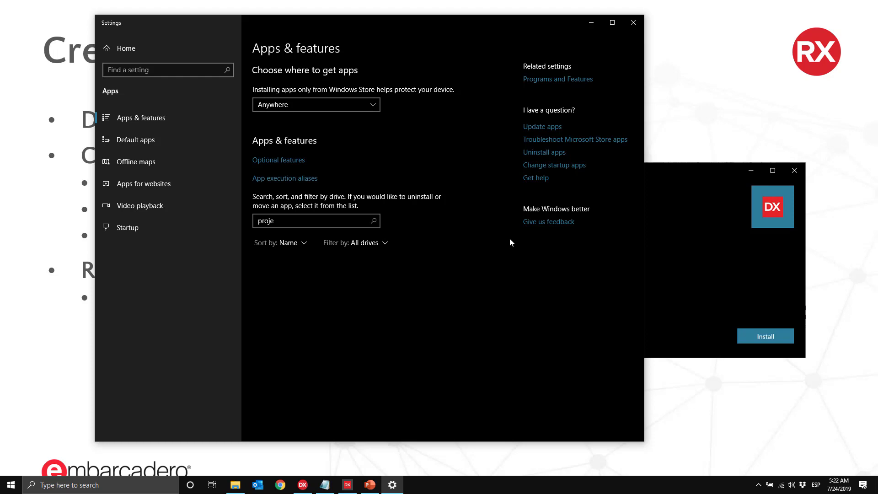
click(633, 22)
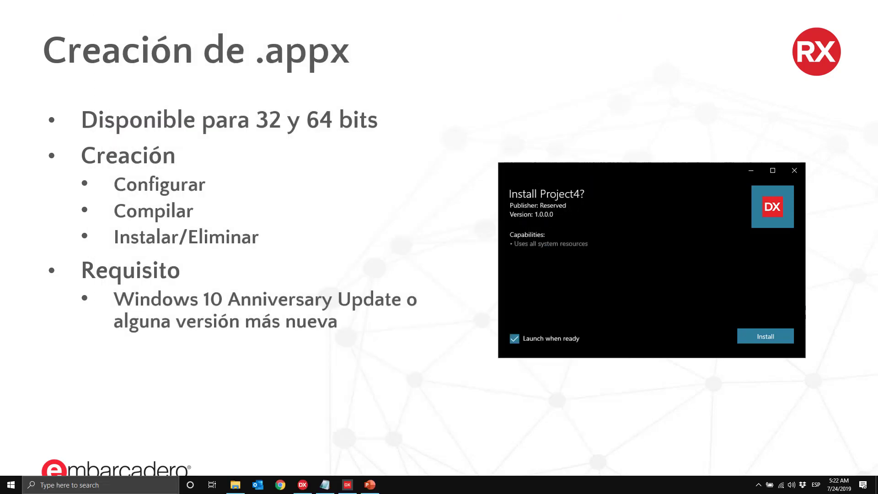